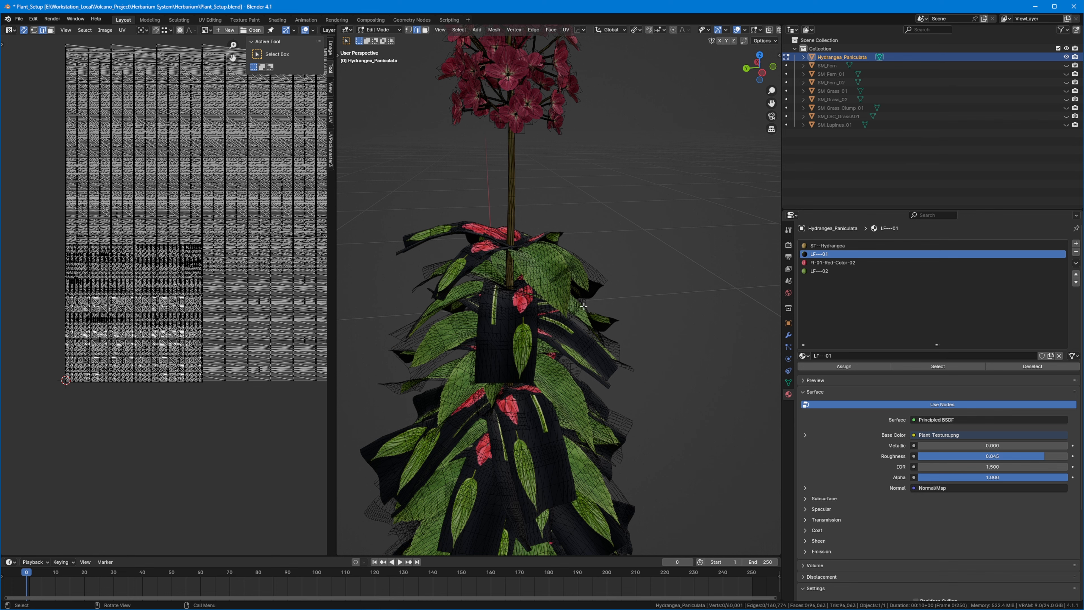
Select all faces of the hydrangea mesh that use the LF---01 material.
scroll(583, 306, up, 6)
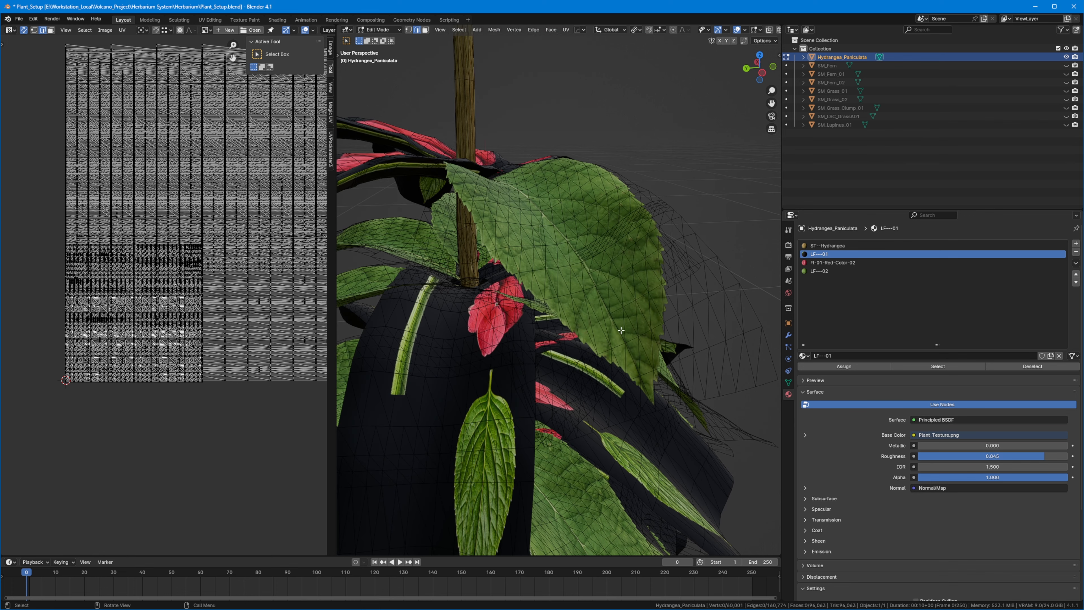
click(850, 263)
click(838, 255)
click(930, 366)
scroll(608, 330, down, 5)
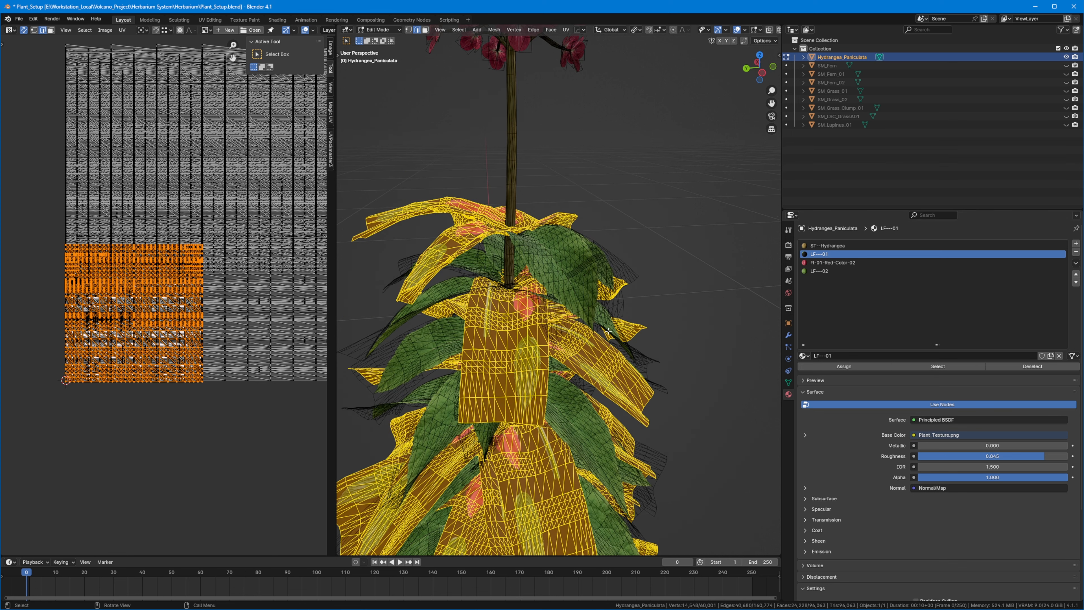
middle_drag(534, 338, 581, 368)
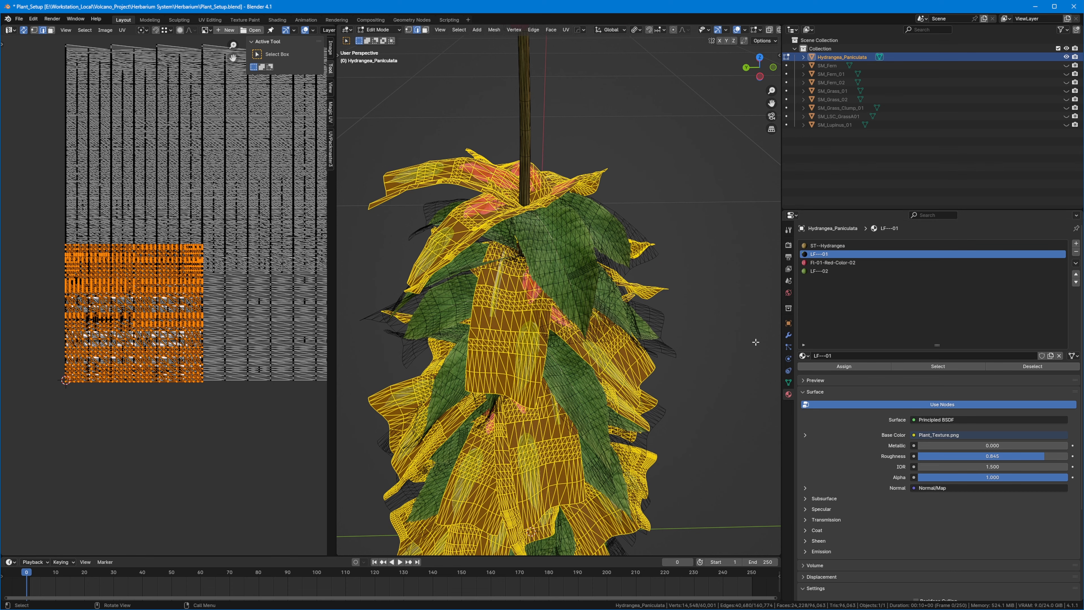
middle_drag(437, 277, 461, 358)
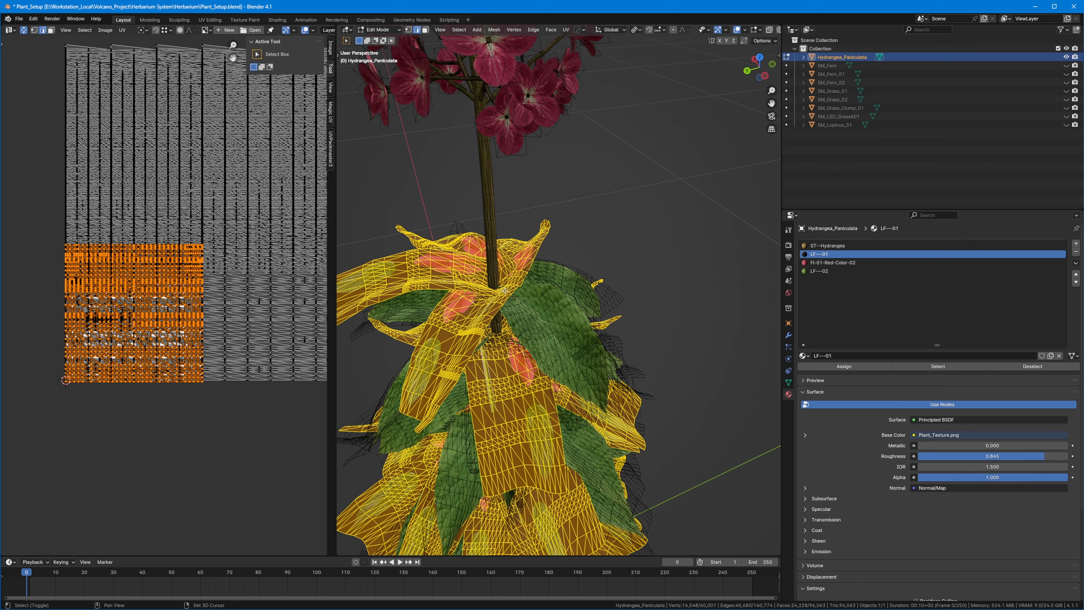
shift+middle_drag(506, 290, 491, 266)
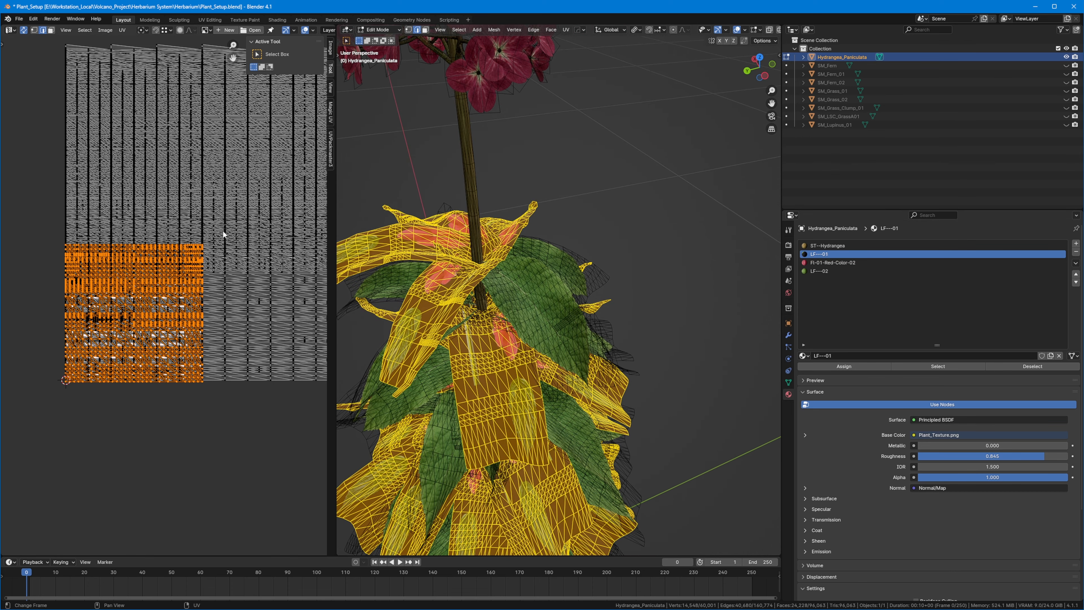
middle_drag(223, 234, 148, 241)
middle_drag(458, 307, 438, 296)
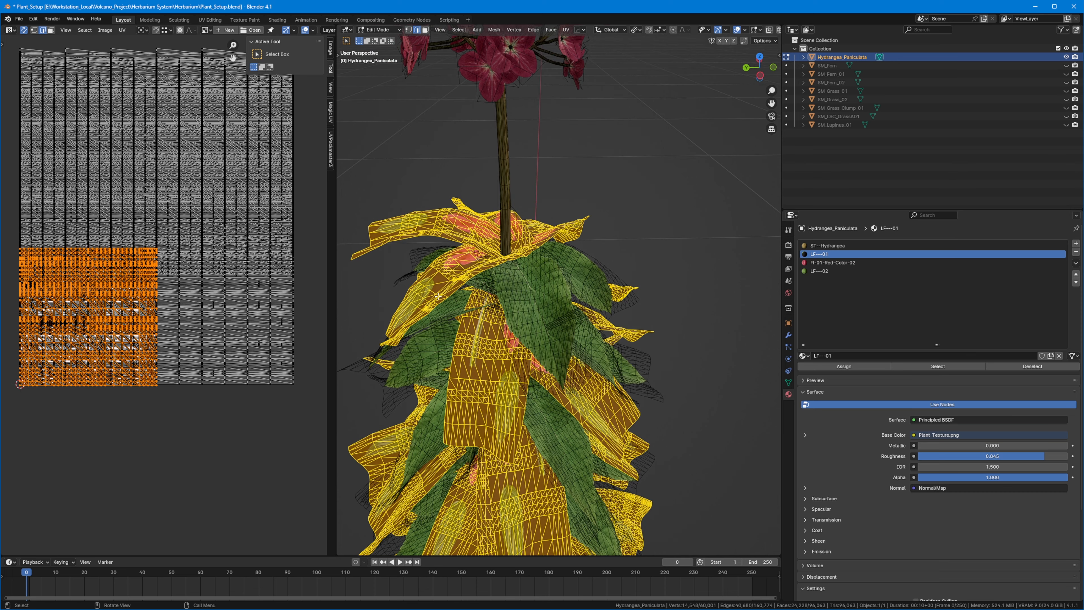
Invert the selection and hide it, so only the LF---01 leaf faces are left in the mesh view.
key(ctrl+l)
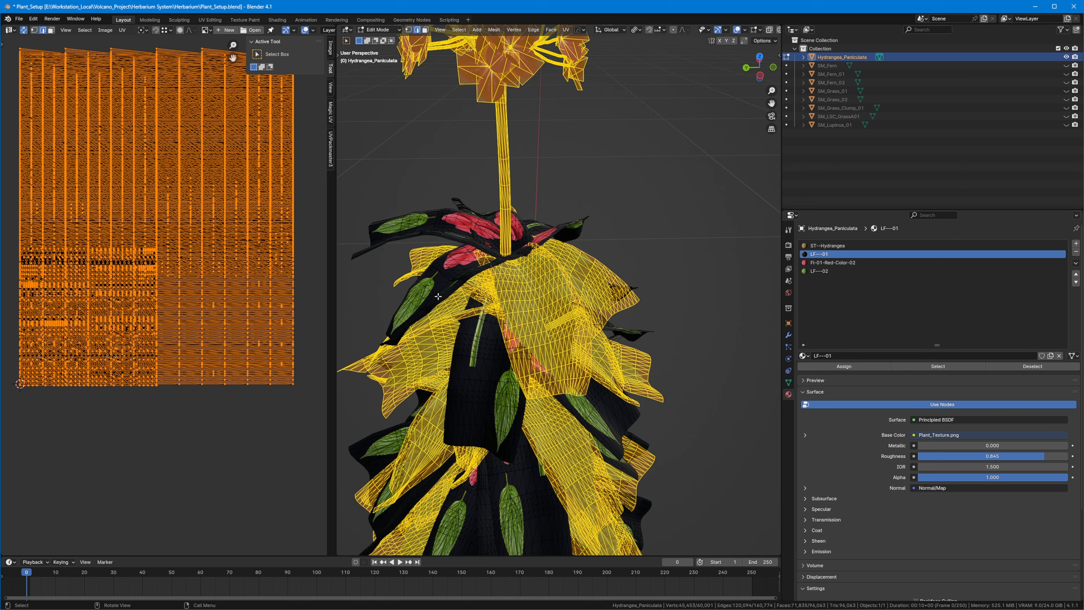
key(h)
middle_drag(631, 278, 449, 171)
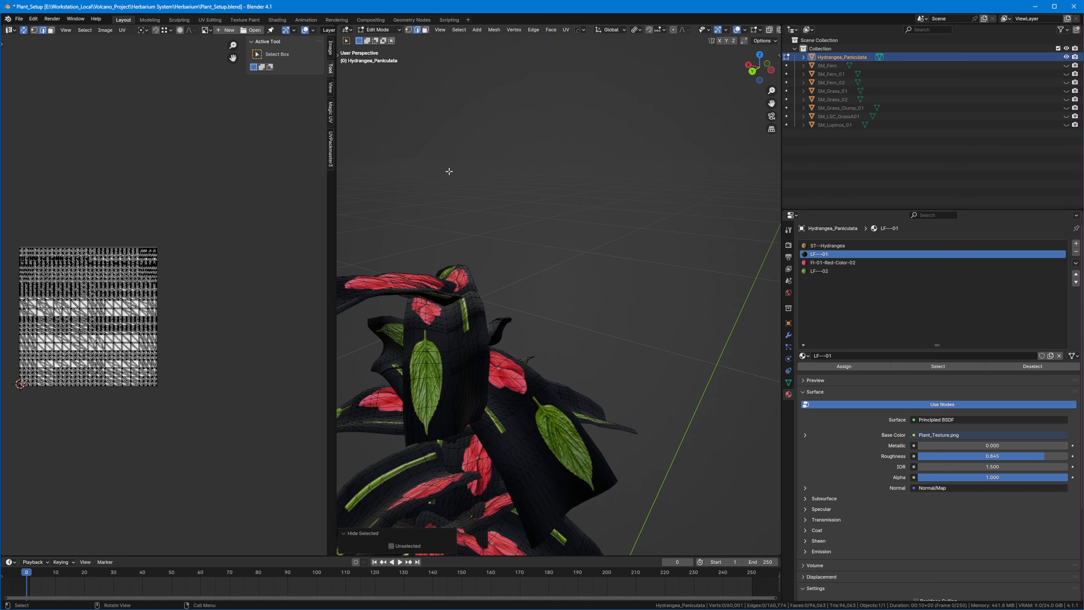
middle_drag(507, 293, 450, 295)
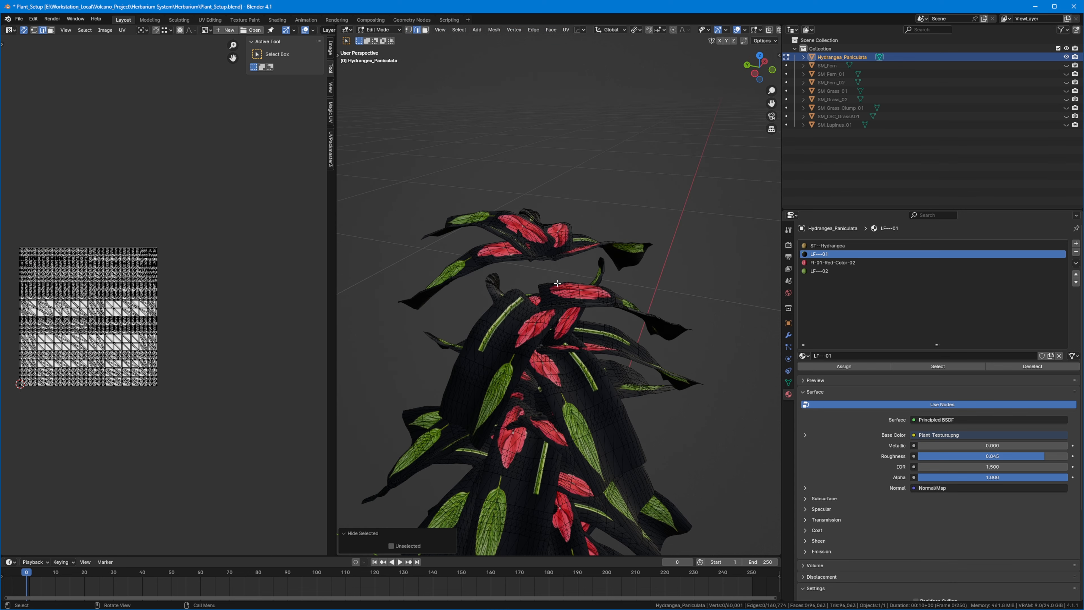
middle_drag(557, 283, 590, 284)
Reveal the hidden plant geometry and hide it again.
key(alt+h)
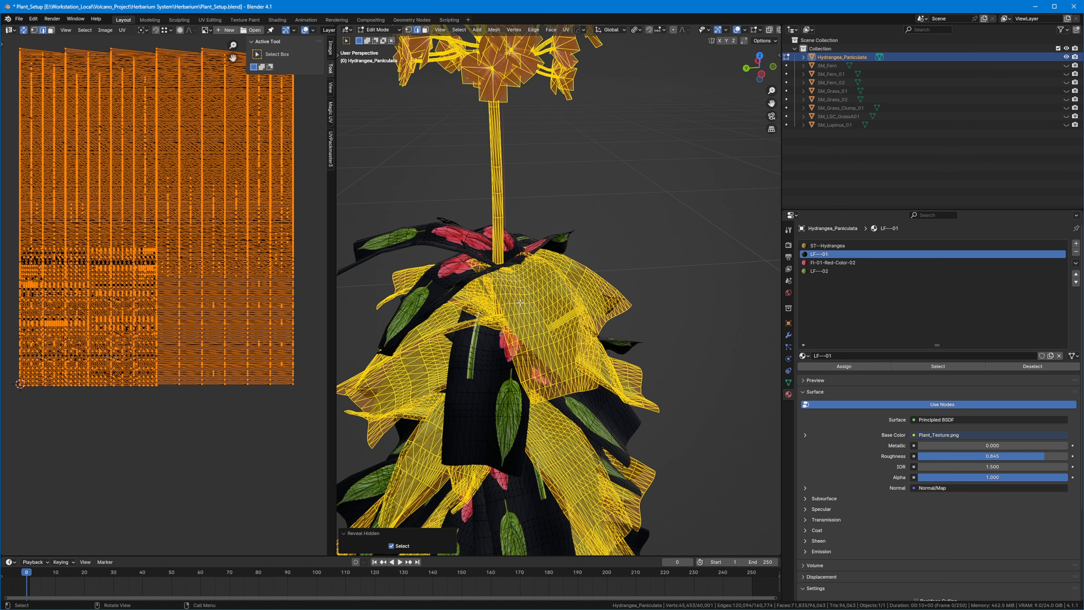
scroll(520, 302, down, 2)
key(h)
scroll(521, 302, up, 2)
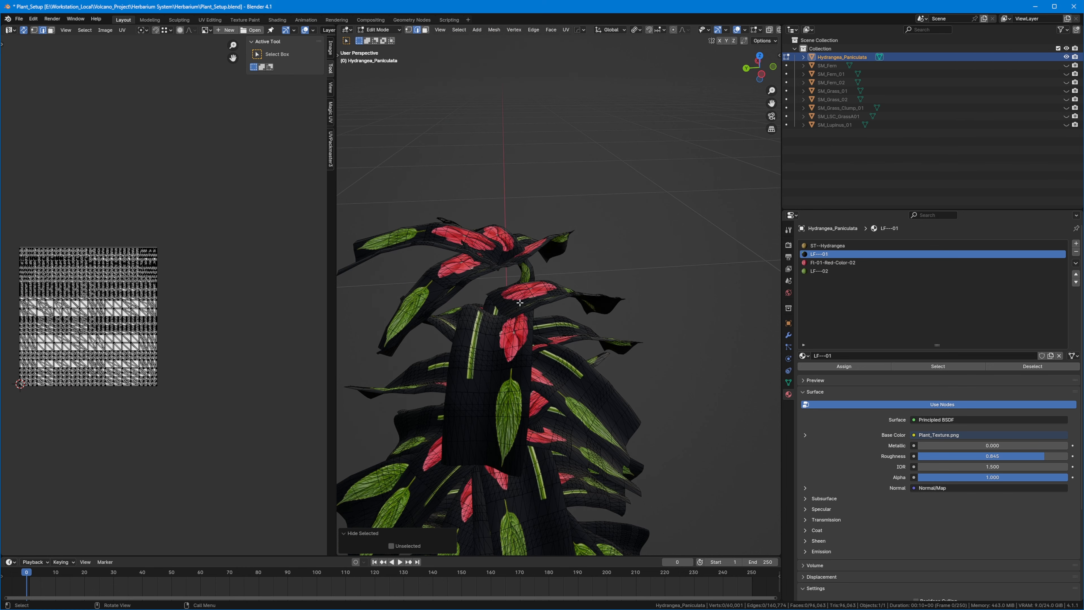
Display the Plant_Texture.png image behind the leaf UVs in the UV Editor.
scroll(75, 330, up, 3)
scroll(393, 291, down, 1)
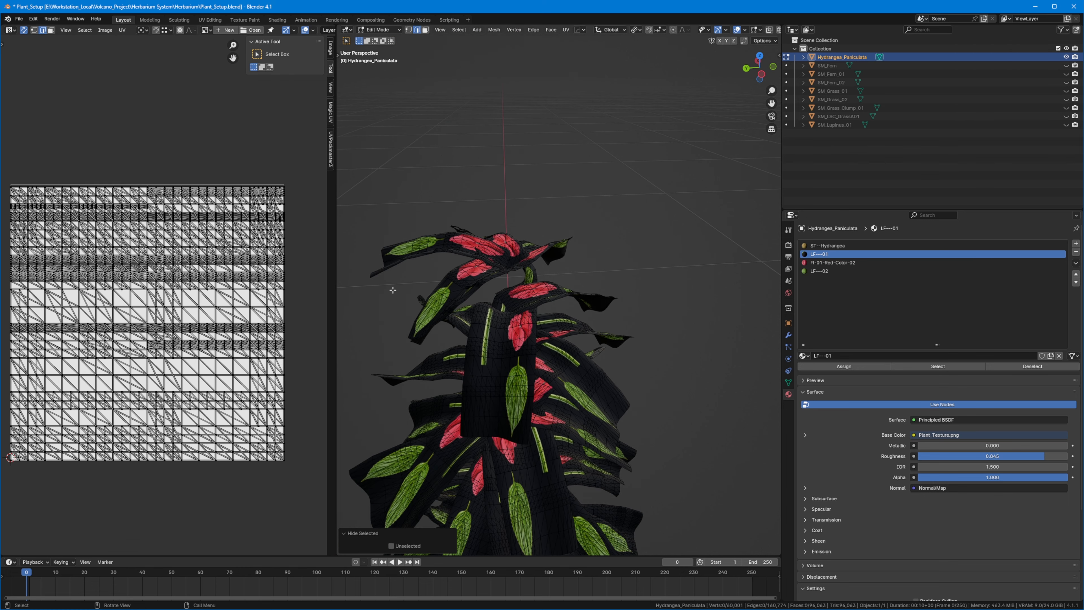
middle_drag(107, 443, 124, 437)
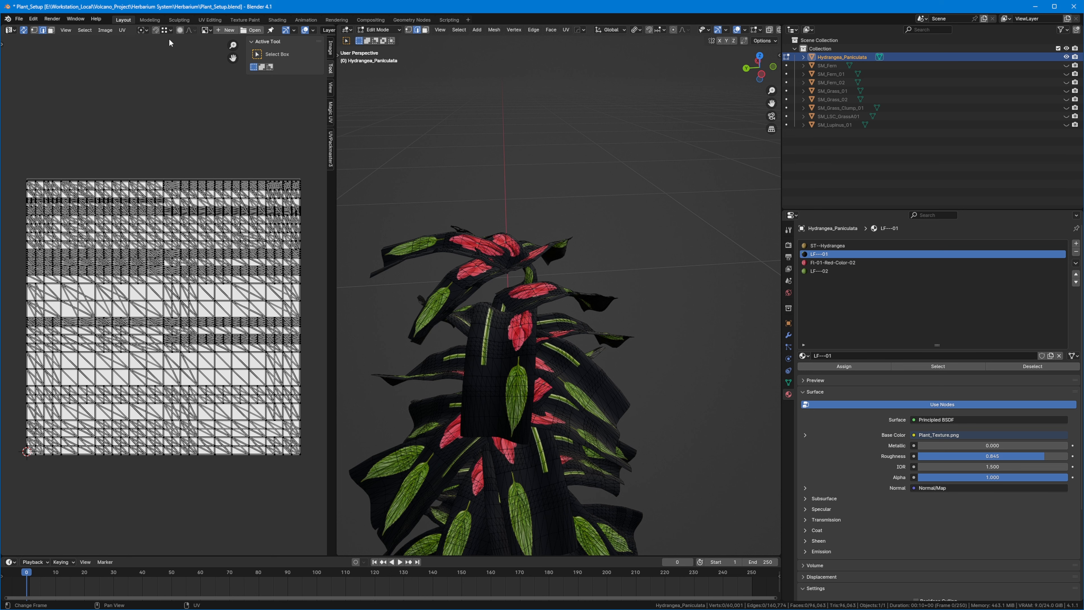
click(206, 30)
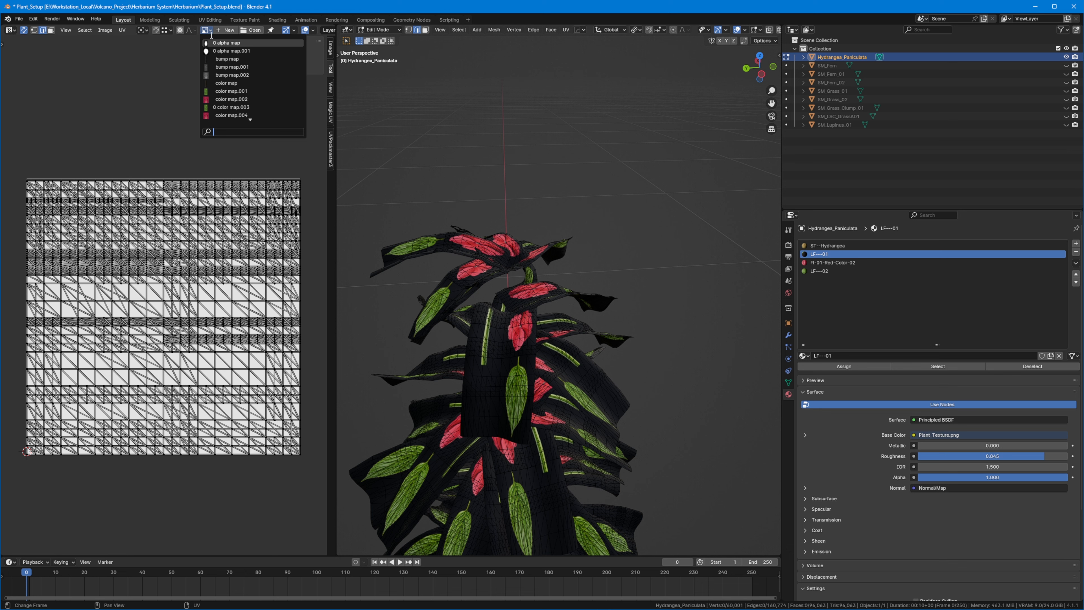
scroll(221, 73, down, 19)
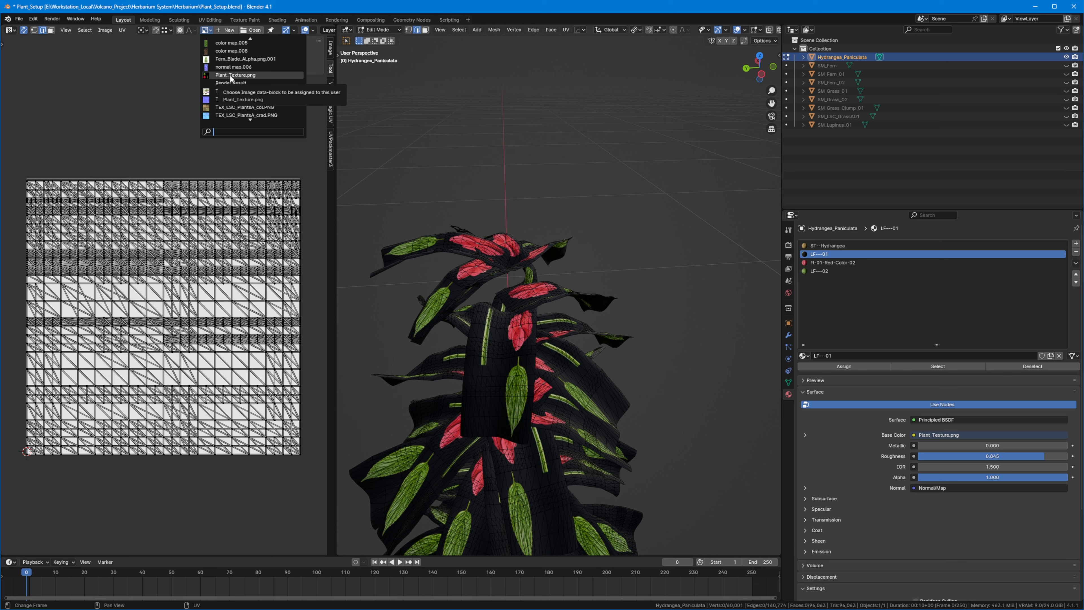
click(230, 76)
scroll(167, 273, down, 6)
scroll(165, 264, up, 3)
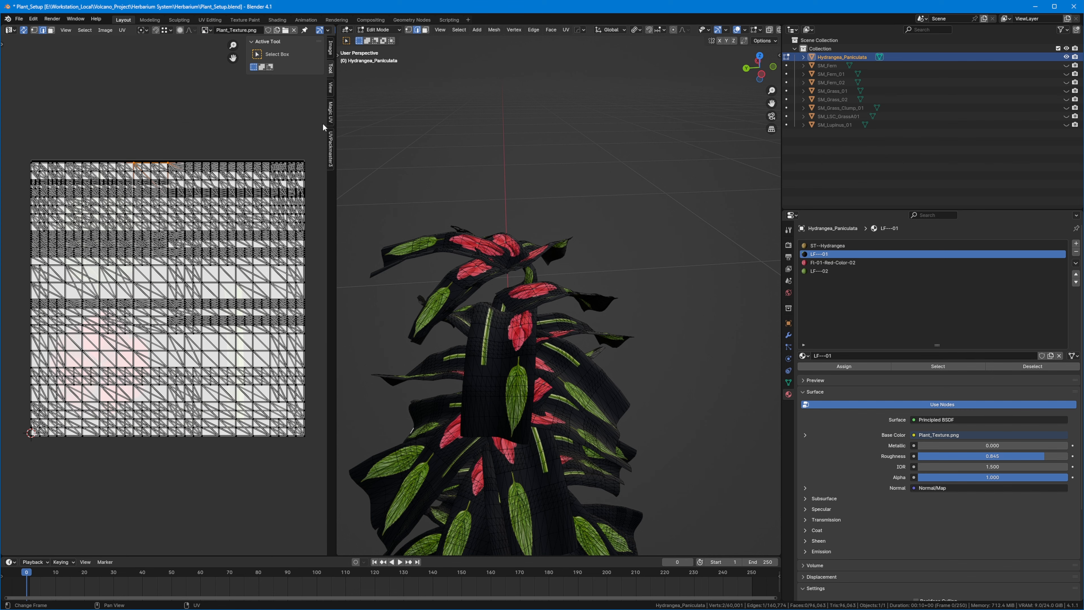
Select all the LF---01 leaf UVs and move them off the texture, just above the image.
drag(319, 125, 4, 481)
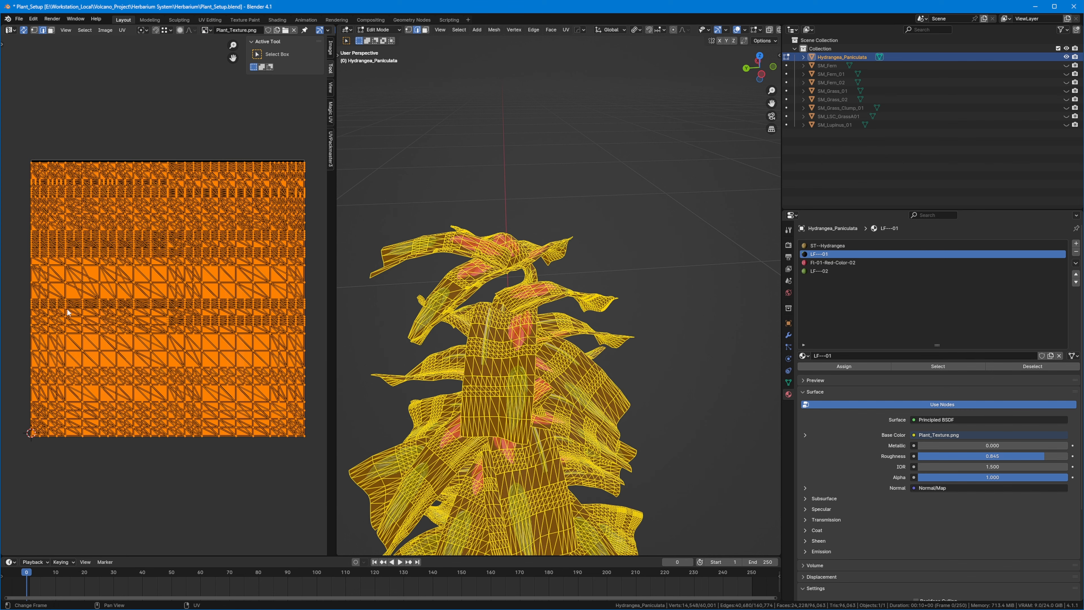
click(25, 31)
click(24, 30)
scroll(528, 407, down, 2)
shift+middle_drag(404, 359, 413, 287)
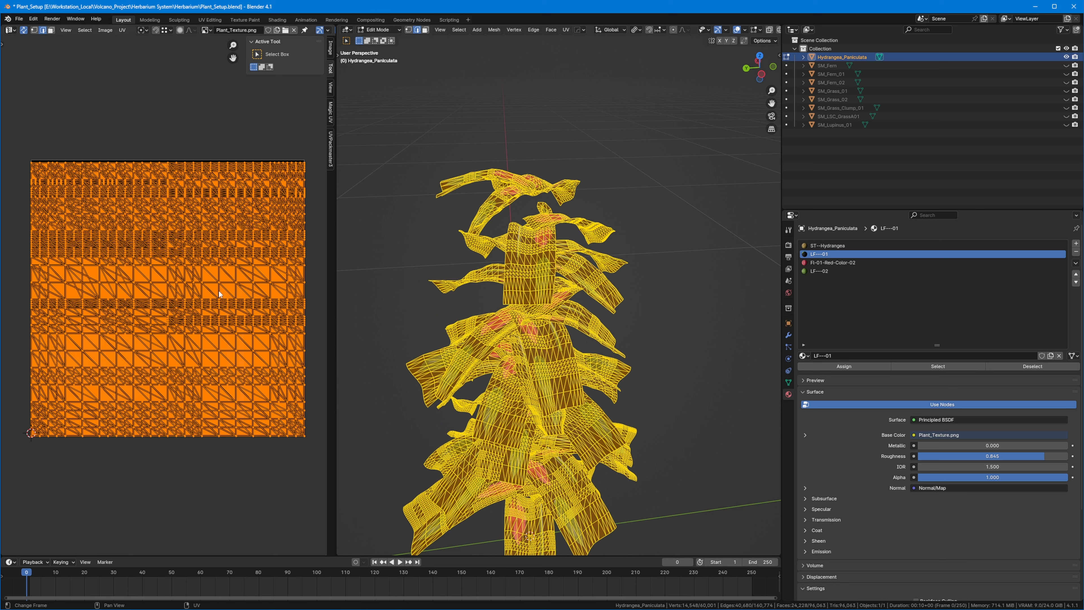
scroll(215, 292, down, 3)
key(g)
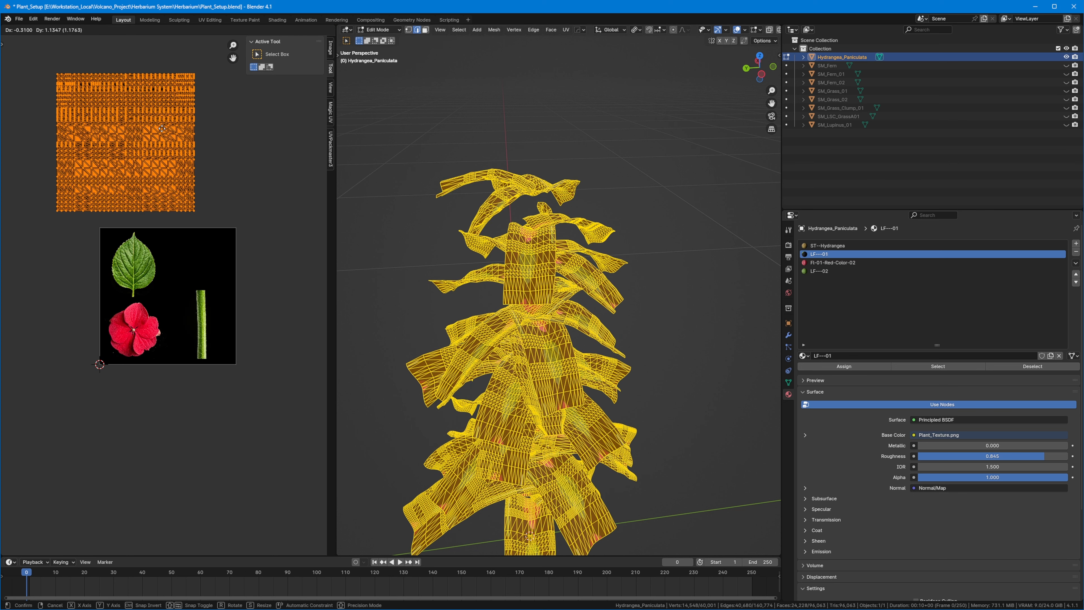
click(172, 127)
Turn off the viewport overlays and inspect the texture on the leaf meshes up close.
scroll(605, 351, up, 1)
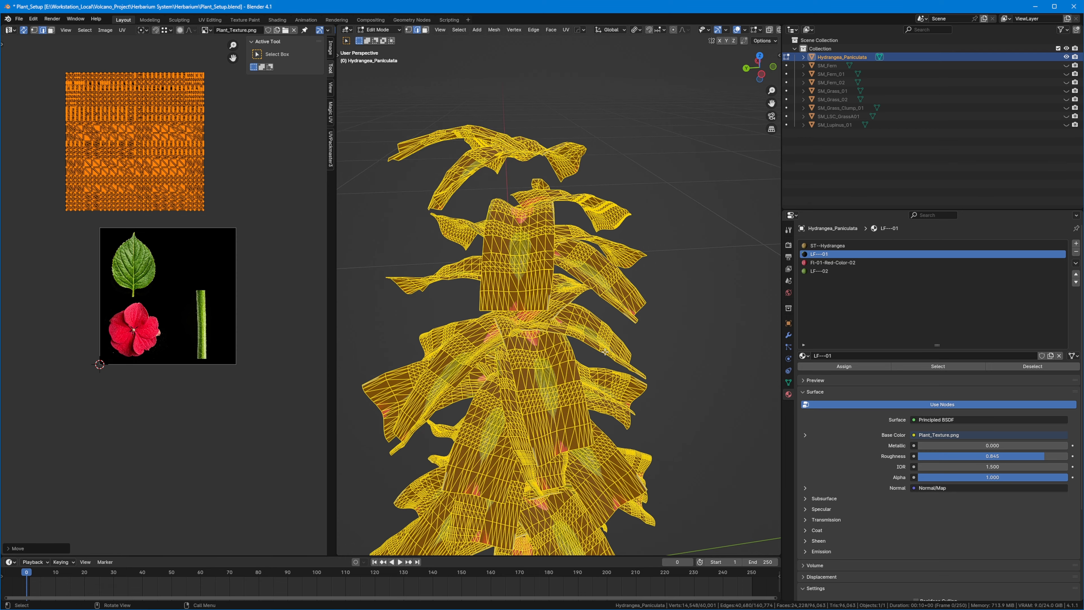
scroll(605, 351, up, 6)
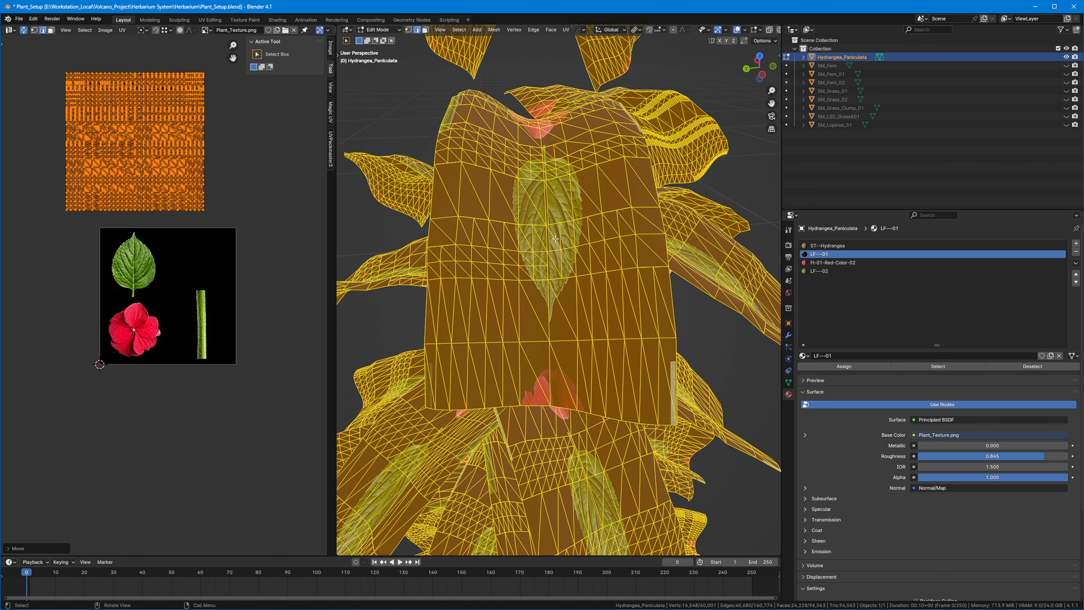
middle_drag(555, 238, 671, 127)
click(735, 32)
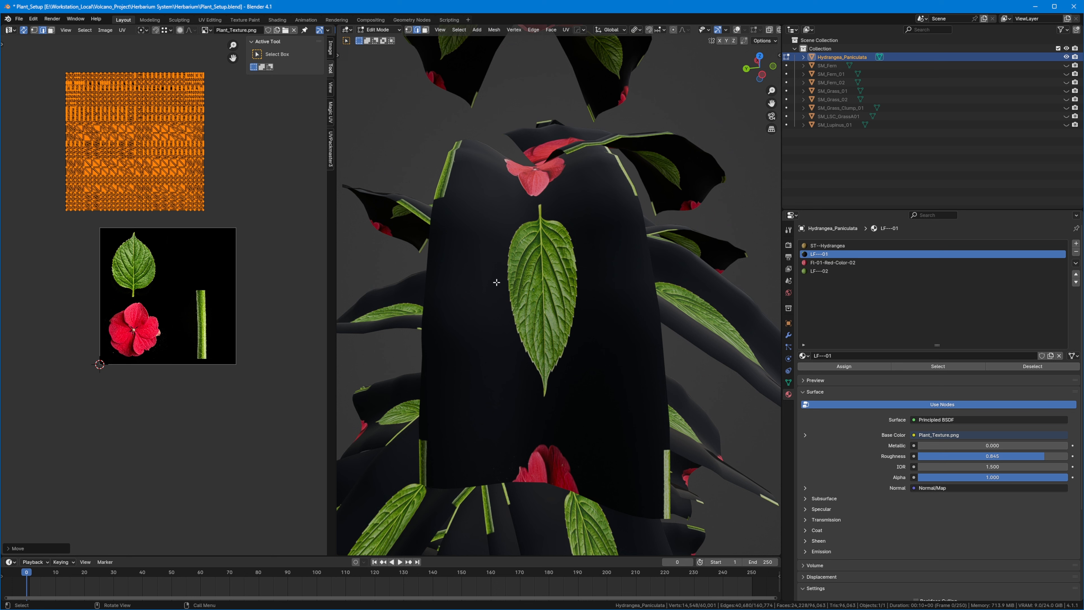
middle_drag(463, 229, 529, 219)
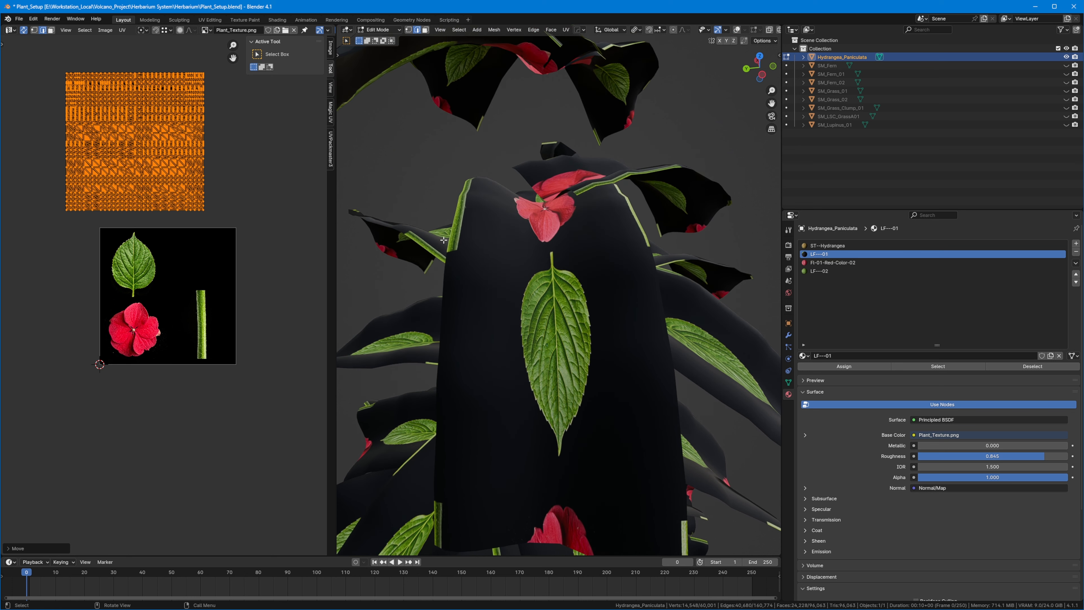
middle_drag(495, 315, 592, 267)
scroll(166, 172, up, 1)
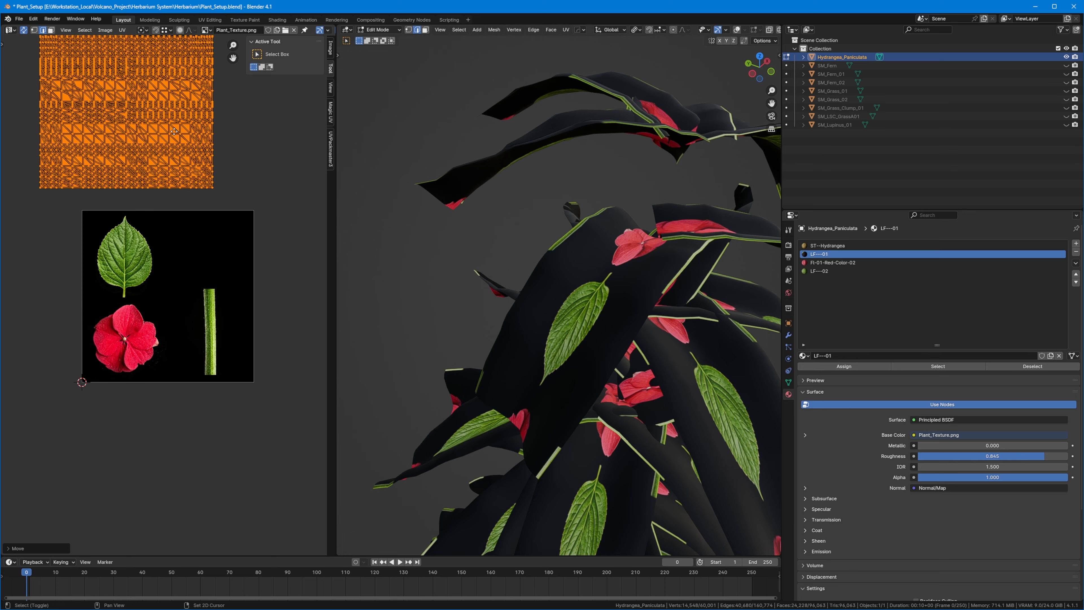
Scale the leaf UVs down to about 0.66 and move them over the green leaf in the texture's upper-left corner.
middle_drag(173, 132, 142, 264)
middle_drag(220, 262, 284, 257)
key(s)
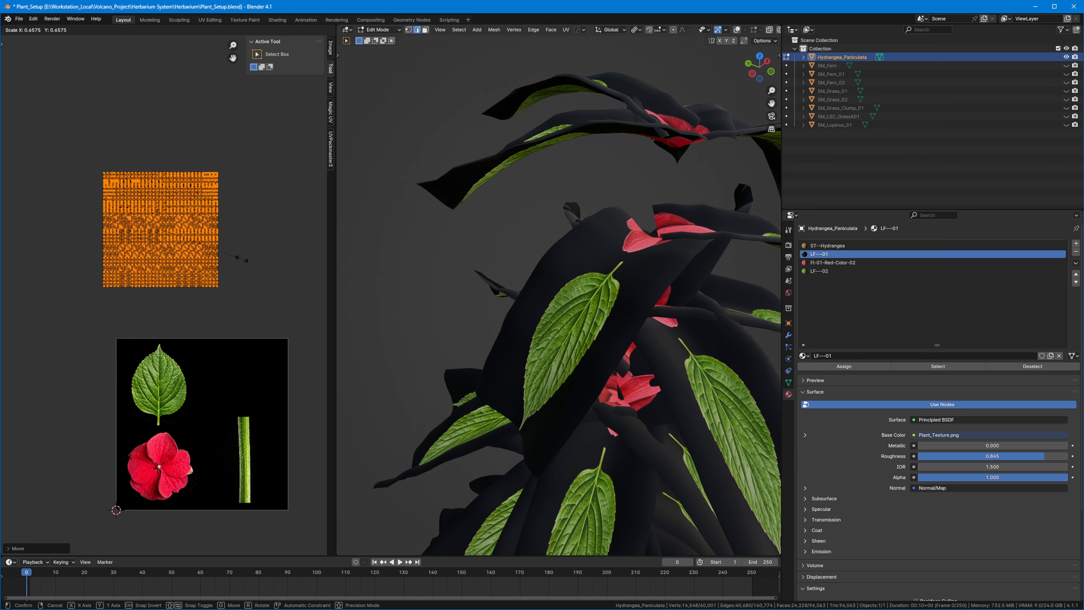
click(242, 258)
key(g)
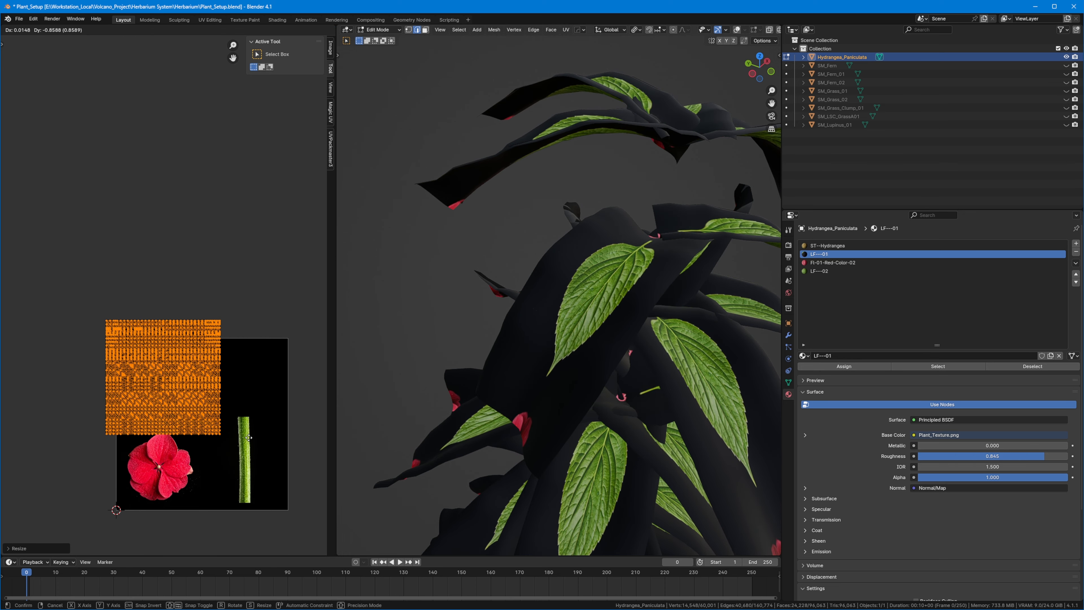
click(249, 438)
middle_drag(249, 437, 221, 421)
middle_drag(682, 286, 572, 351)
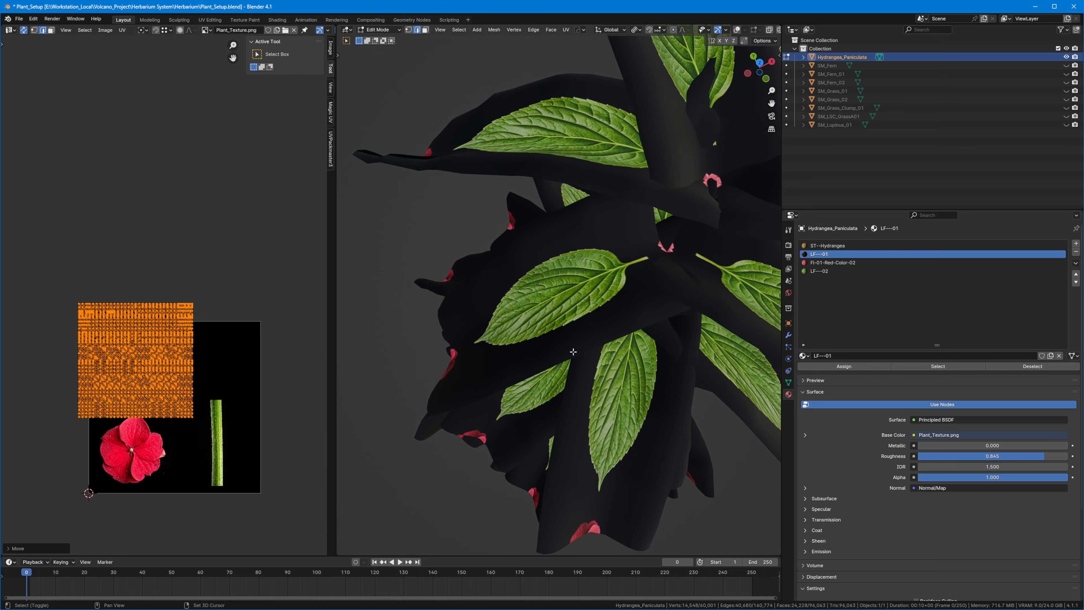
Scale the leaf UVs down again to about 0.75 and shift them inside the texture's upper-left quarter.
scroll(196, 387, up, 2)
middle_drag(196, 387, 187, 265)
key(s)
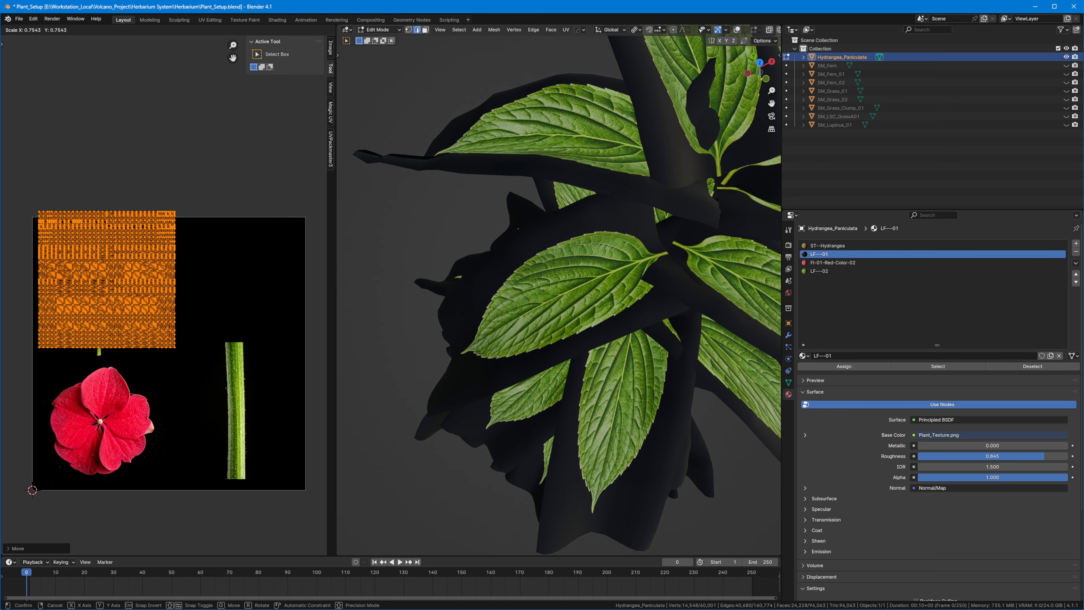
key(Return)
key(g)
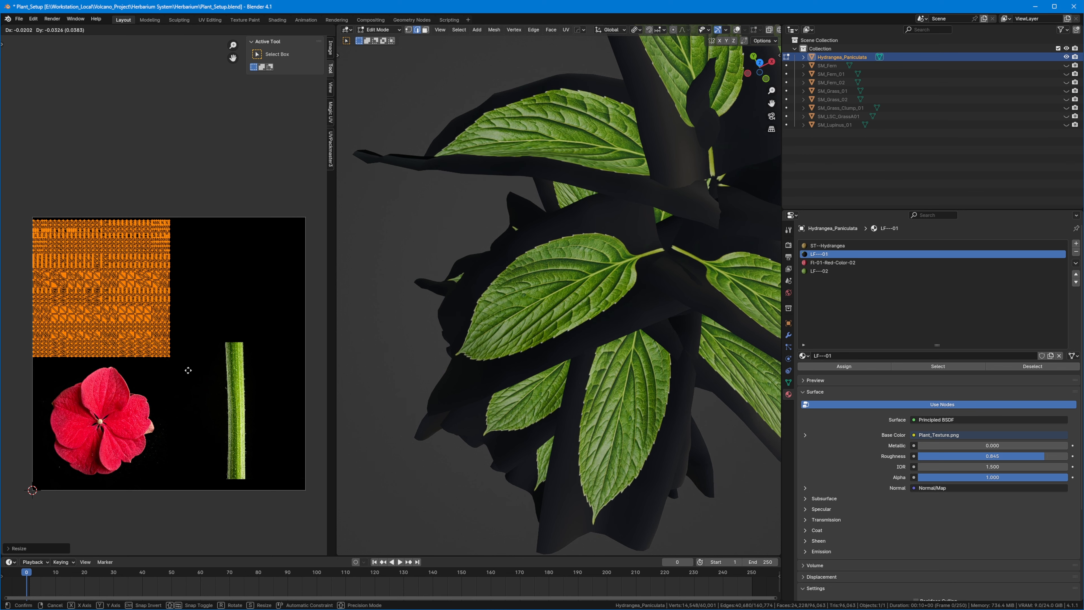
click(189, 370)
scroll(525, 243, down, 2)
middle_drag(525, 243, 606, 233)
Narrow the leaf UVs to about 0.7 along X and nudge them slightly left to centre them on the green leaf.
key(s)
key(x)
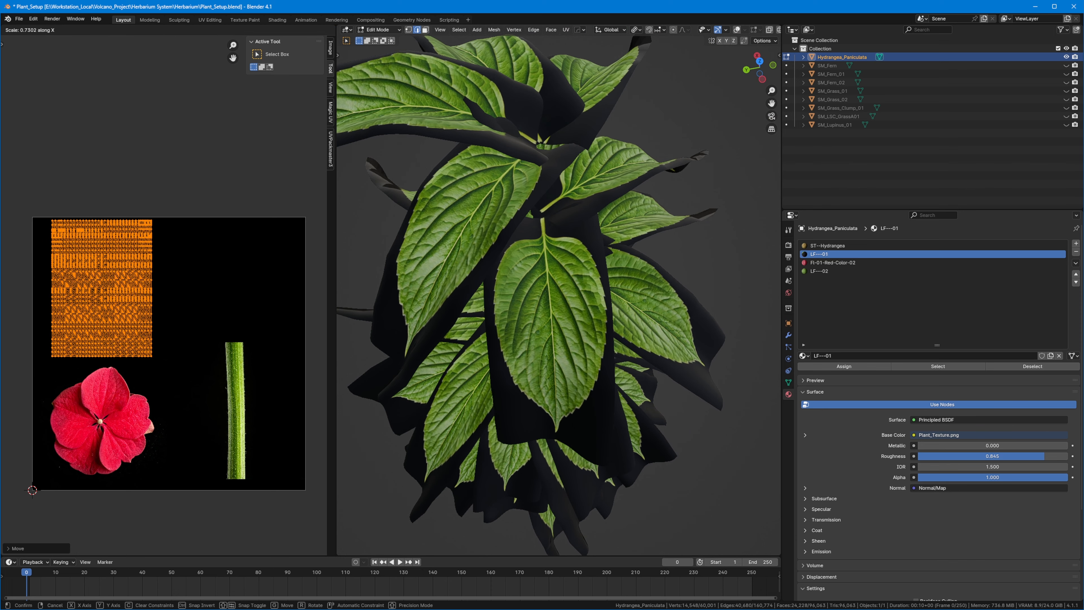
click(177, 291)
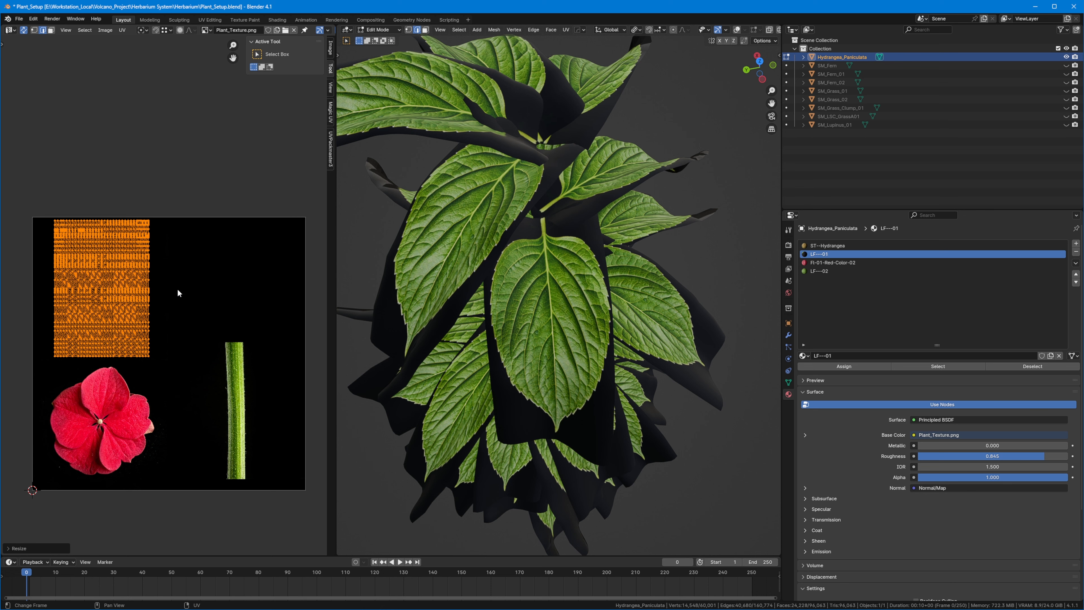
key(g)
key(x)
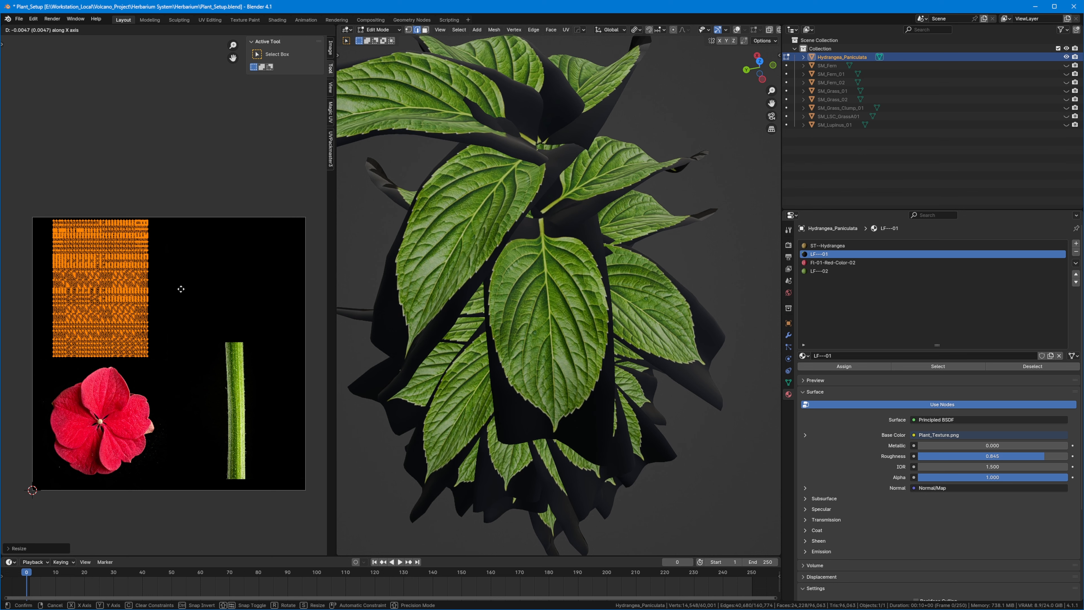
click(180, 289)
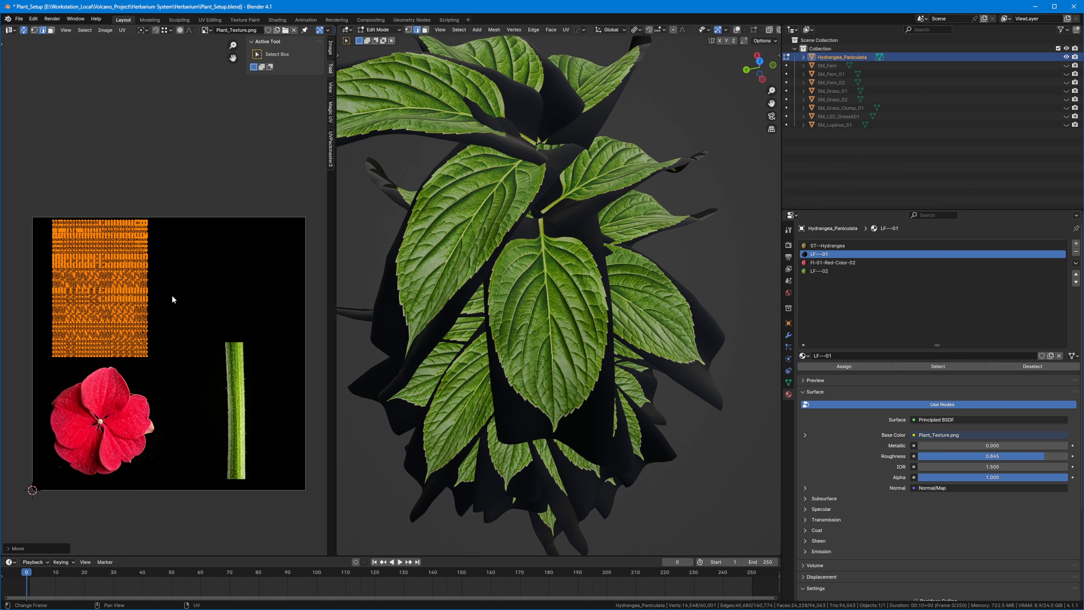
middle_drag(171, 300, 170, 234)
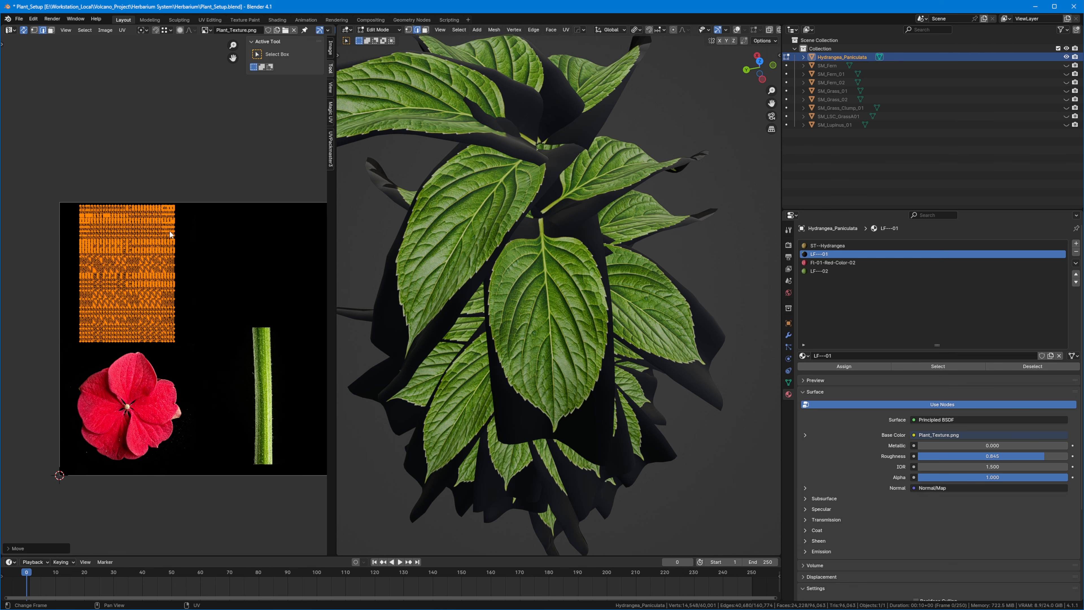
middle_drag(182, 349, 151, 317)
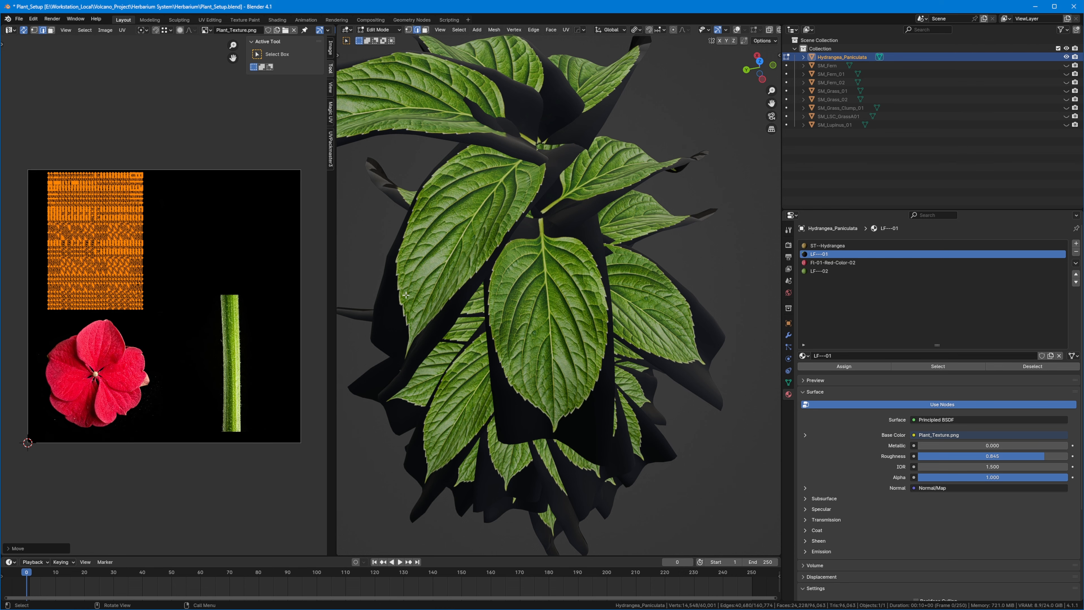
Reveal all hidden parts of the hydrangea mesh and check the leaves up close.
middle_drag(660, 296, 714, 248)
key(alt+h)
scroll(714, 248, up, 2)
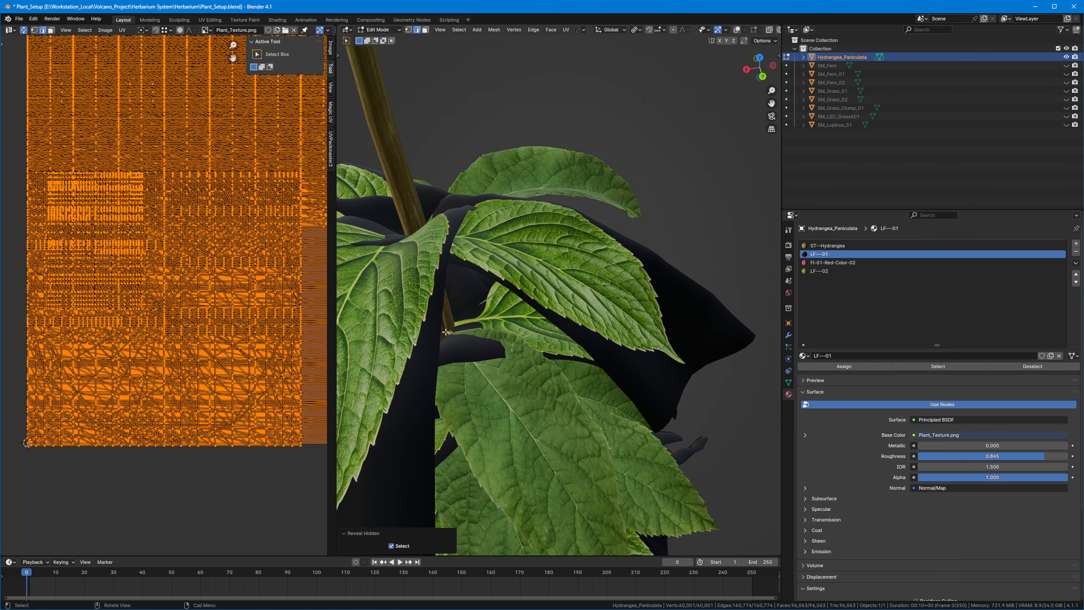
middle_drag(653, 270, 549, 256)
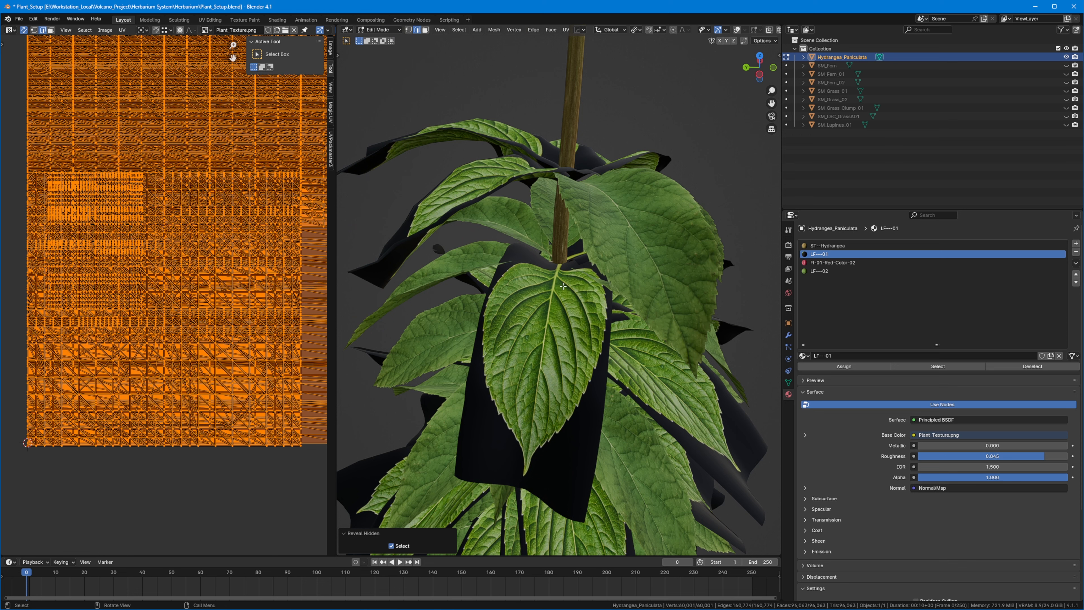
scroll(149, 330, down, 3)
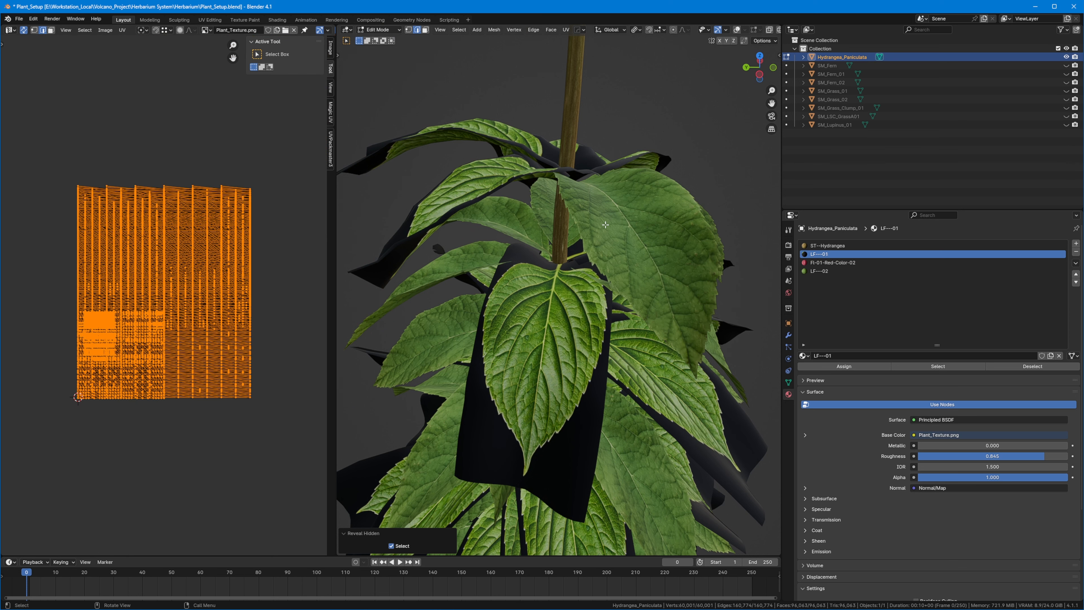
Clear the mesh selection and turn the viewport overlays back on.
click(828, 274)
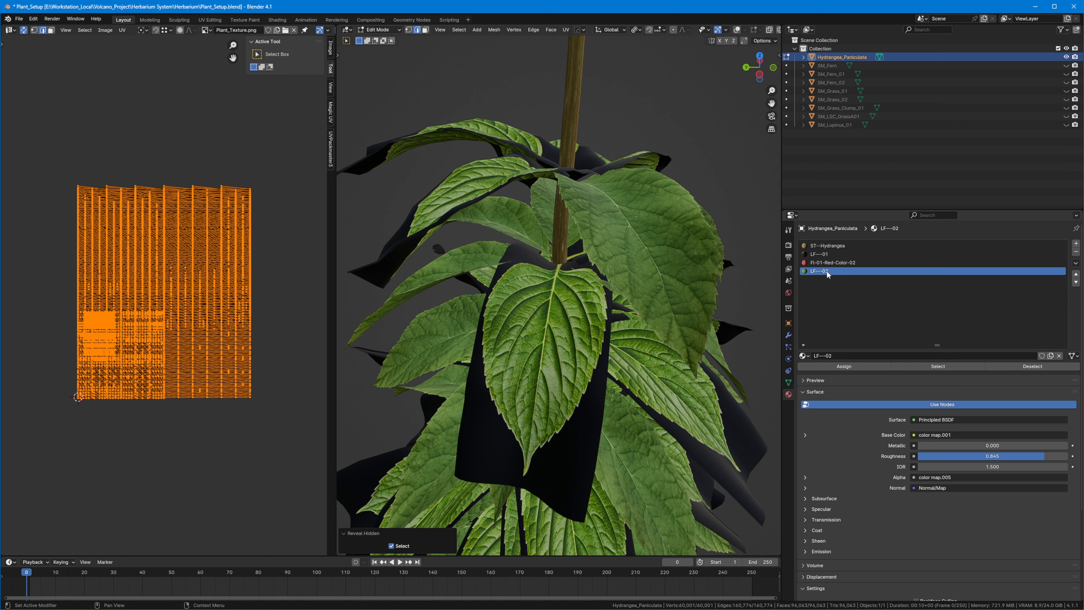
click(938, 365)
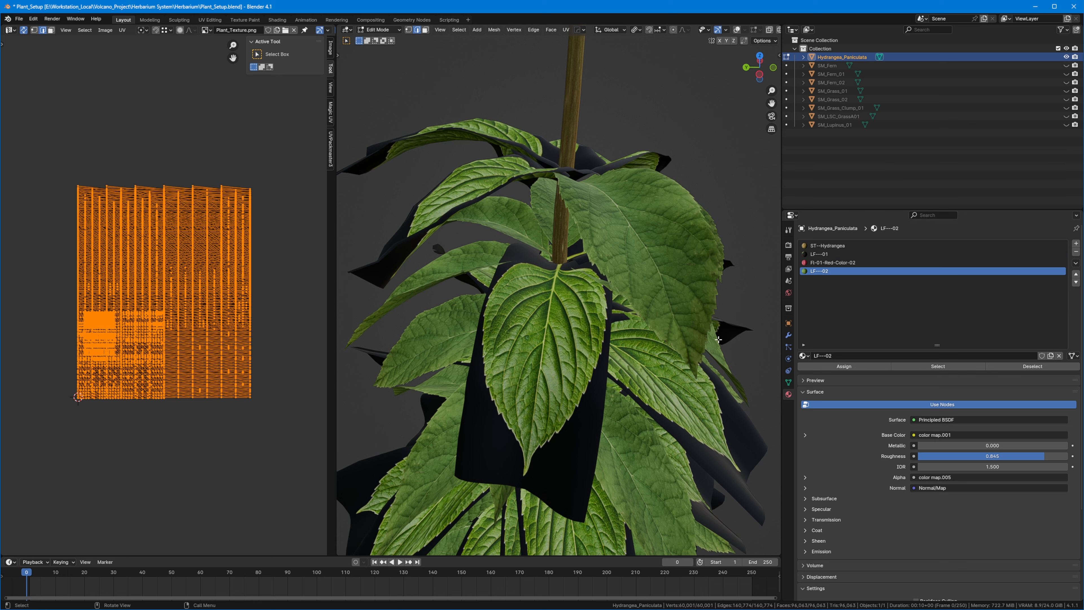
key(g)
right_click(574, 192)
click(752, 219)
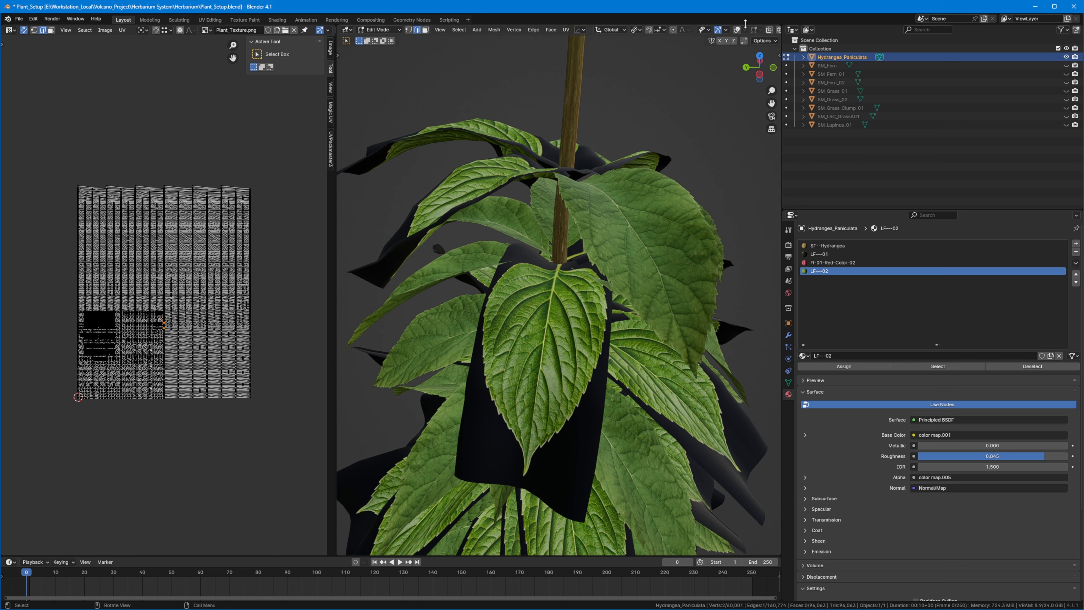
click(737, 29)
scroll(591, 211, down, 5)
Select all faces using the LF---02 material and hide the rest of the plant.
click(830, 263)
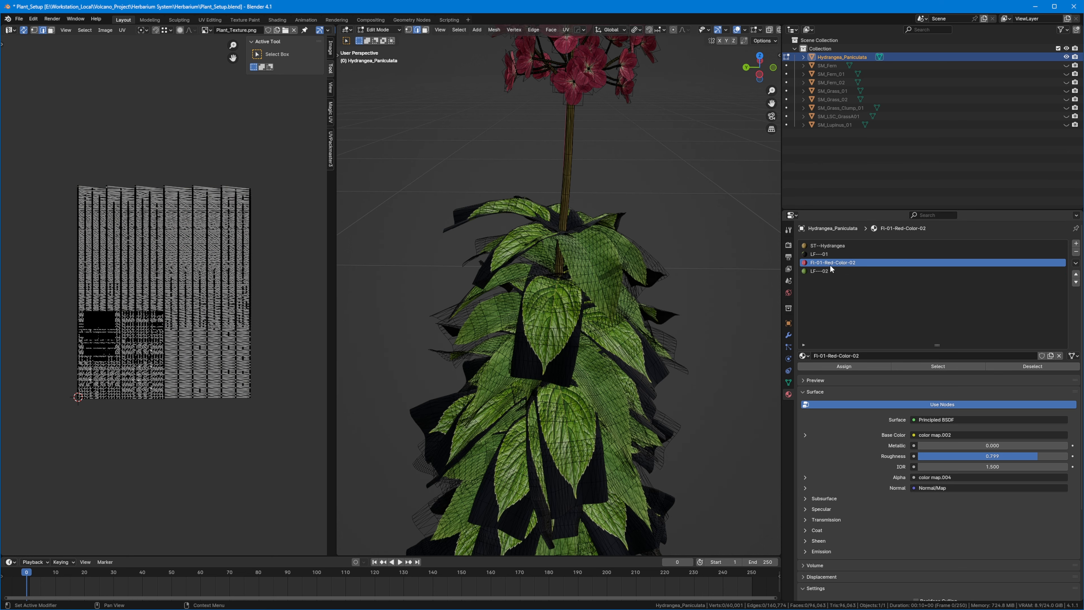
click(827, 271)
click(933, 365)
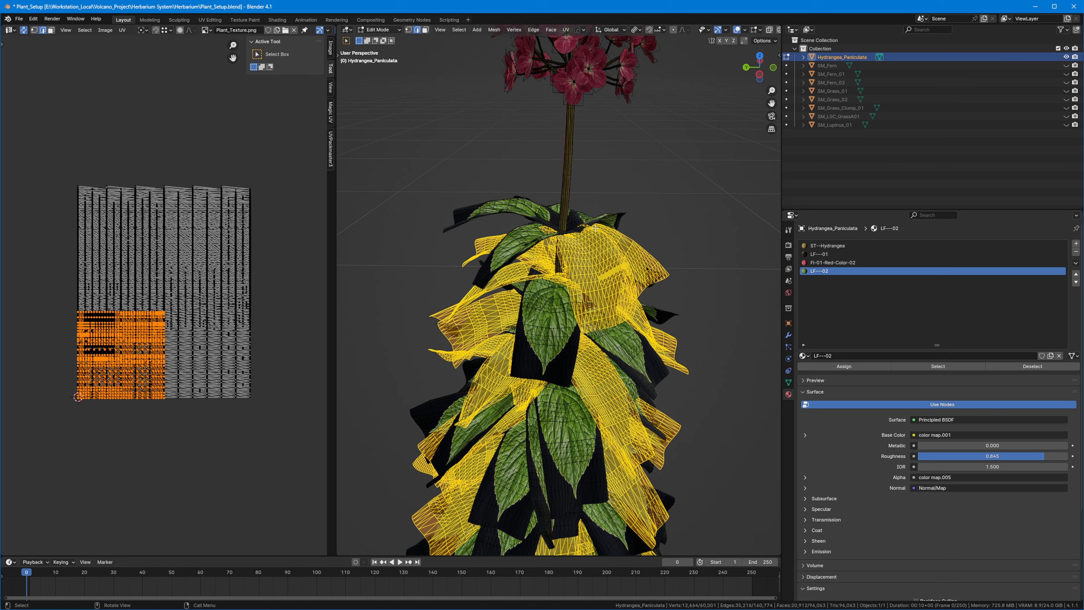
middle_drag(622, 246, 597, 243)
key(g)
right_click(547, 204)
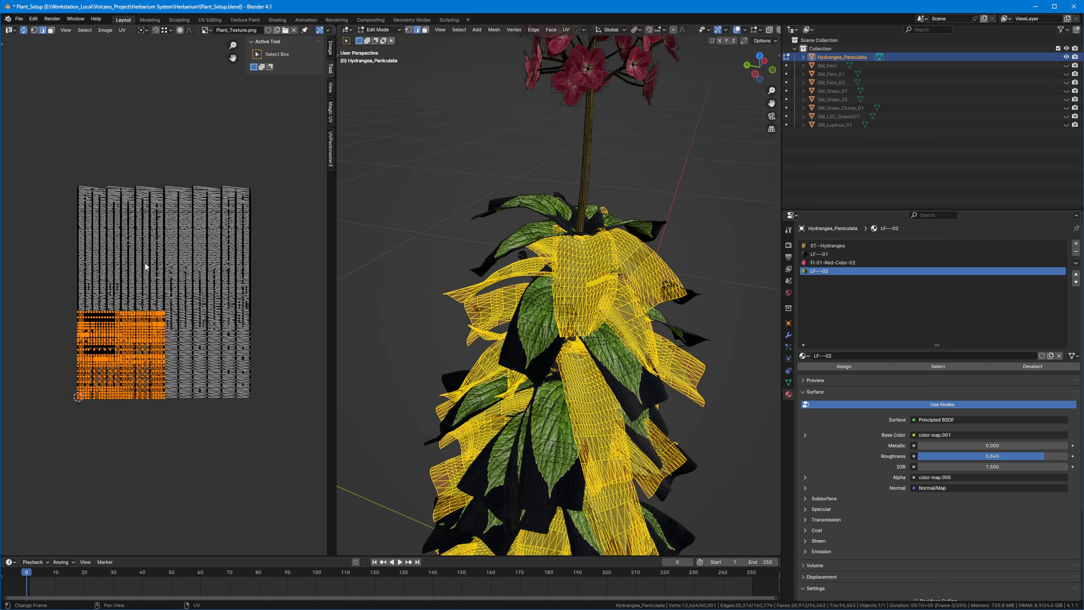
key(ctrl+i)
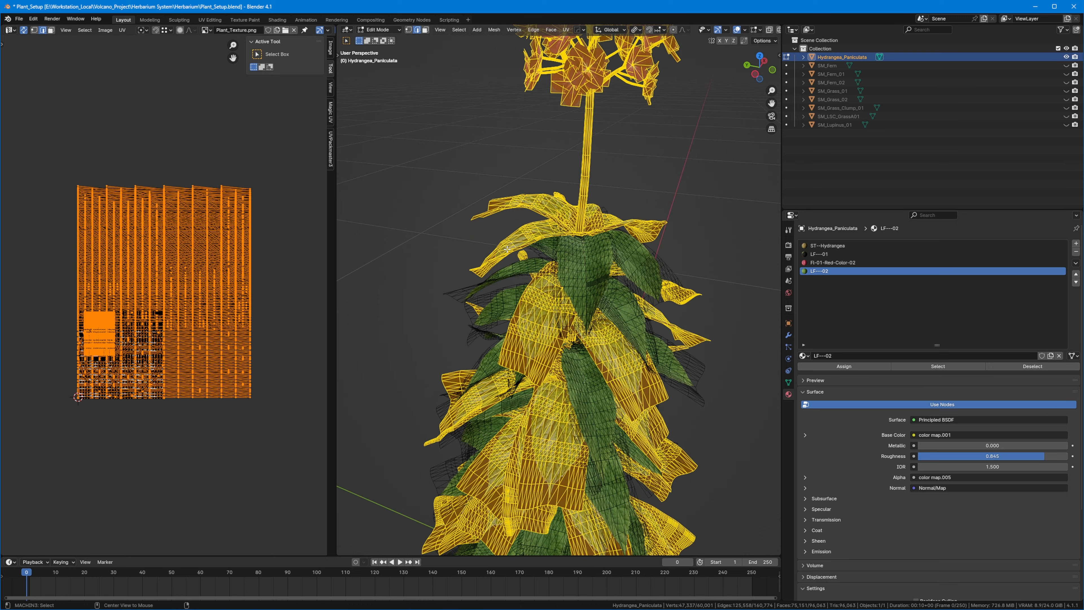
key(alt+h)
key(h)
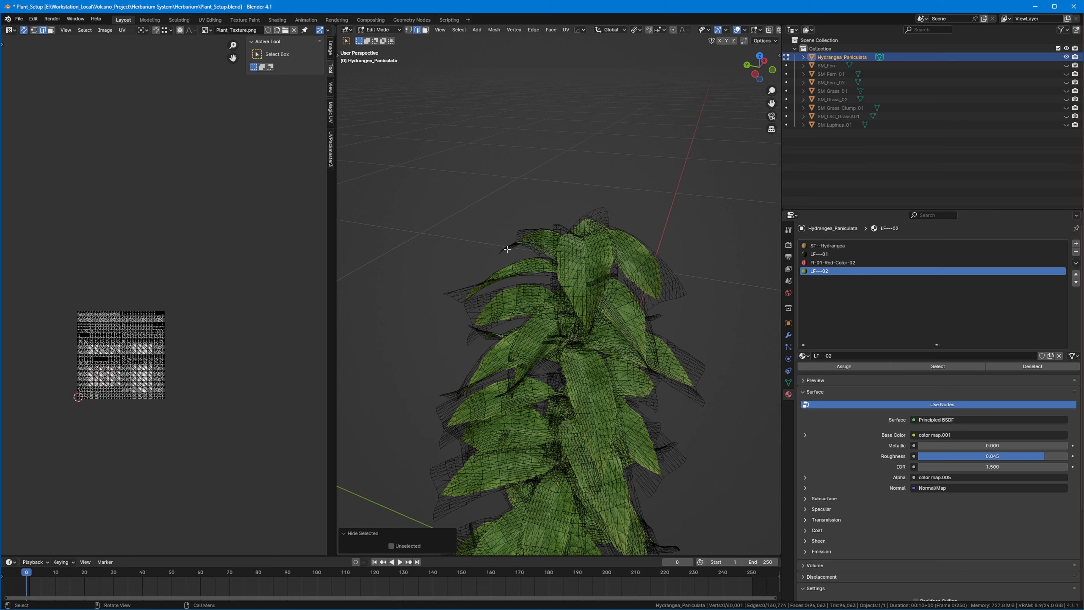
Select all the isolated LF---02 UVs and move them upward, clear of the Plant_Texture.png image.
scroll(153, 301, up, 4)
key(a)
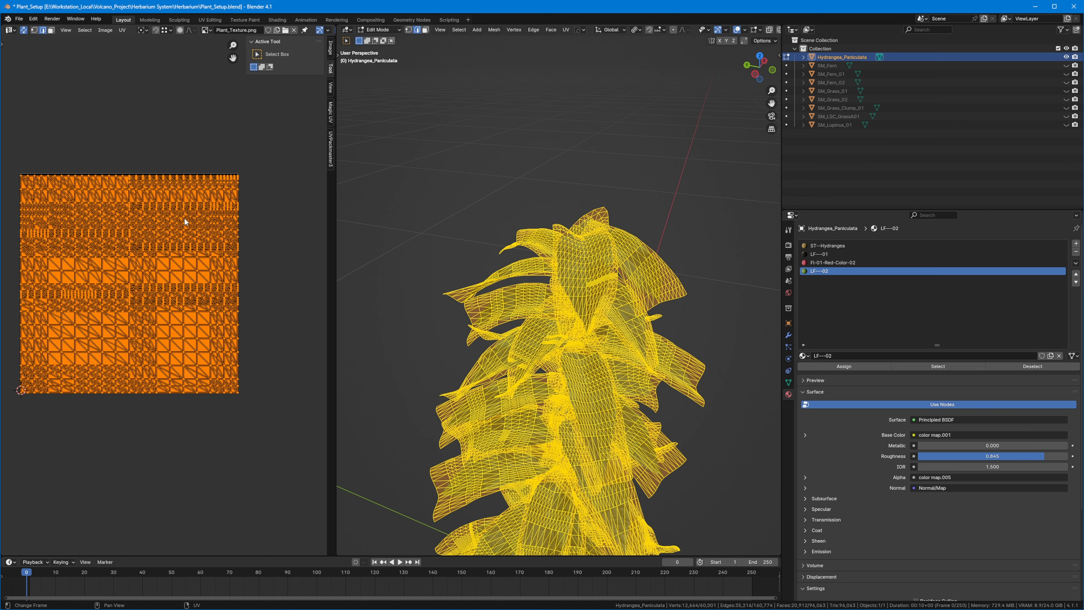
scroll(173, 189, down, 1)
shift+middle_drag(180, 201, 207, 197)
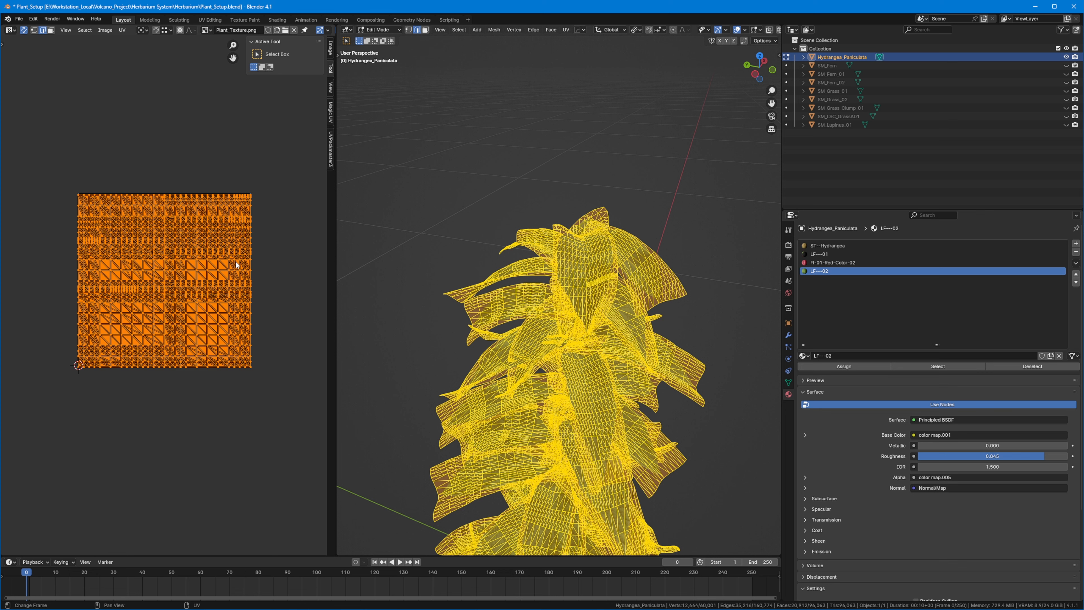
key(g)
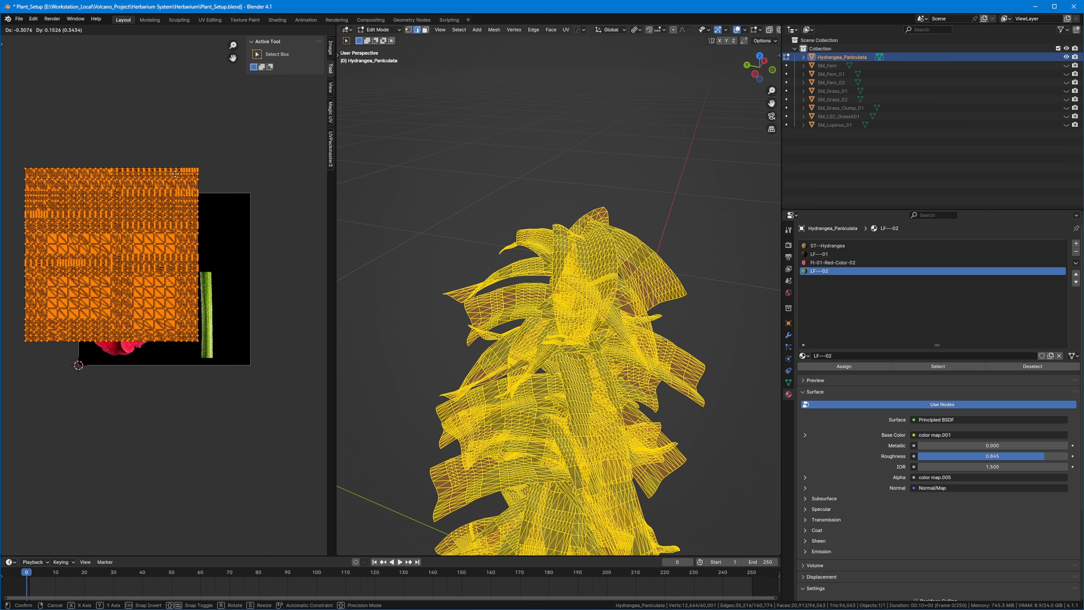
click(266, 312)
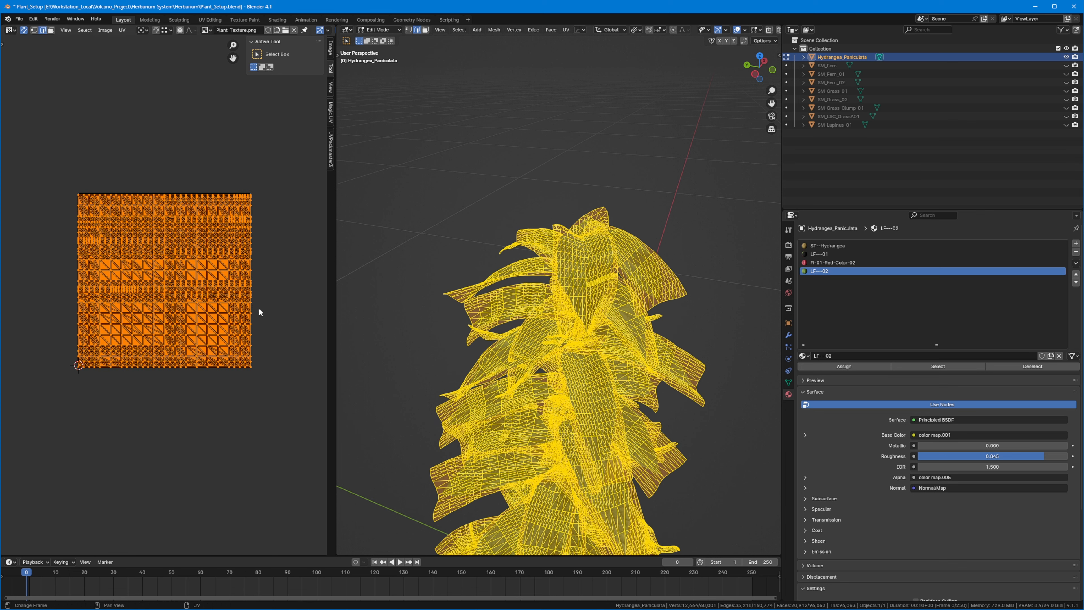
key(g)
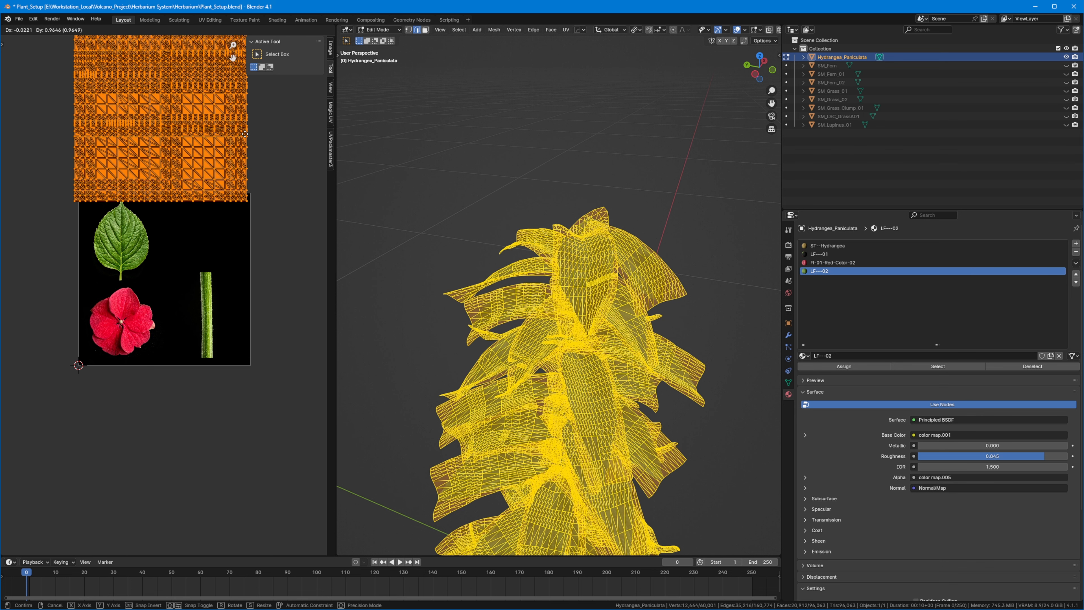
click(242, 123)
middle_drag(209, 243, 283, 335)
scroll(165, 291, up, 2)
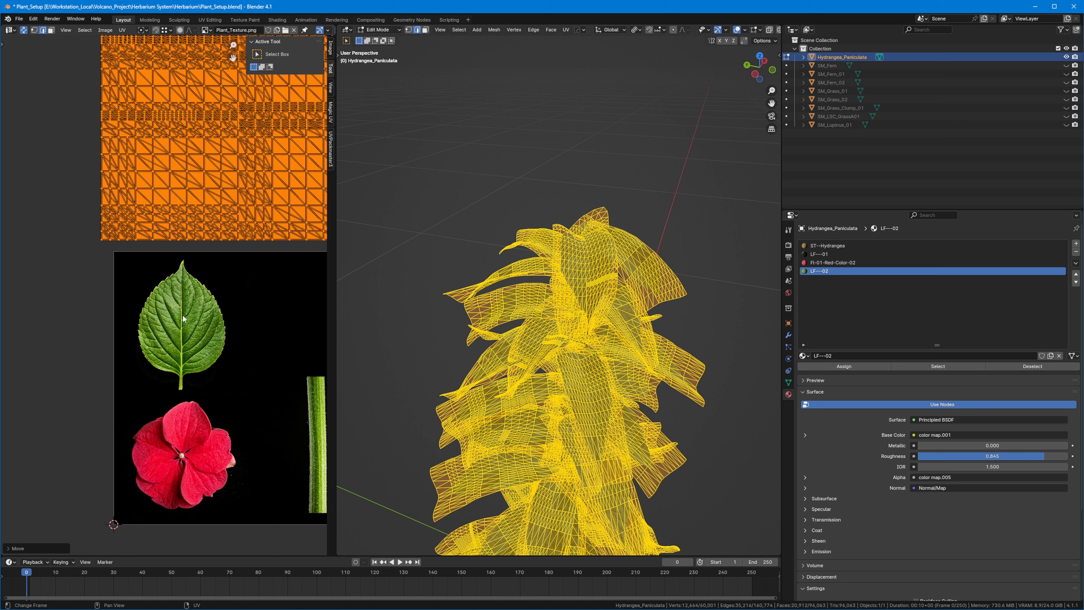
Reveal the whole plant, then isolate the faces of both leaf materials, LF---01 and LF---02, by hiding everything else.
key(alt+a)
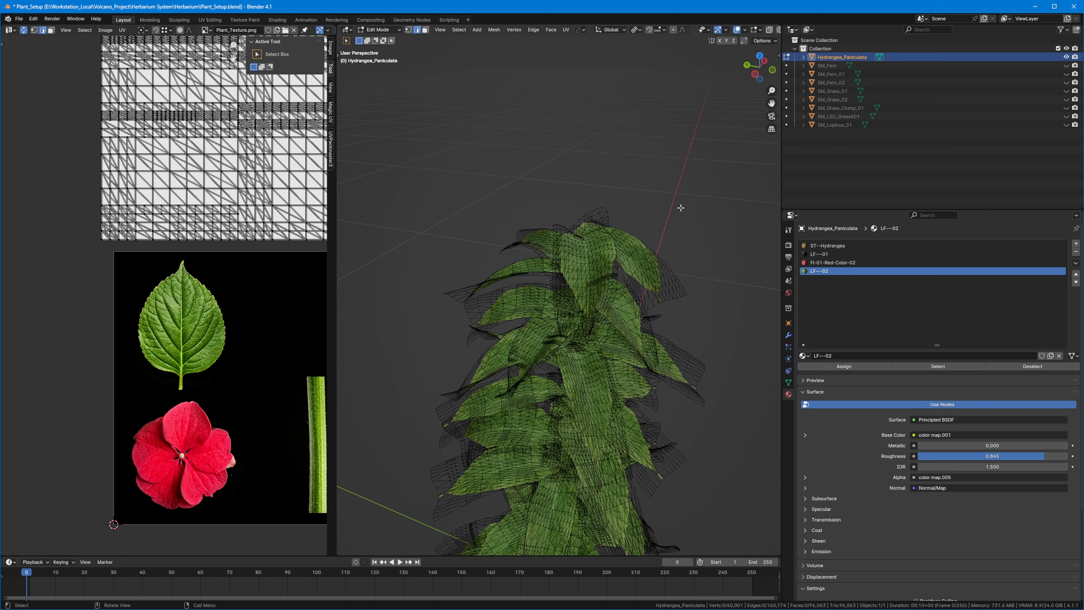
key(alt+h)
click(688, 256)
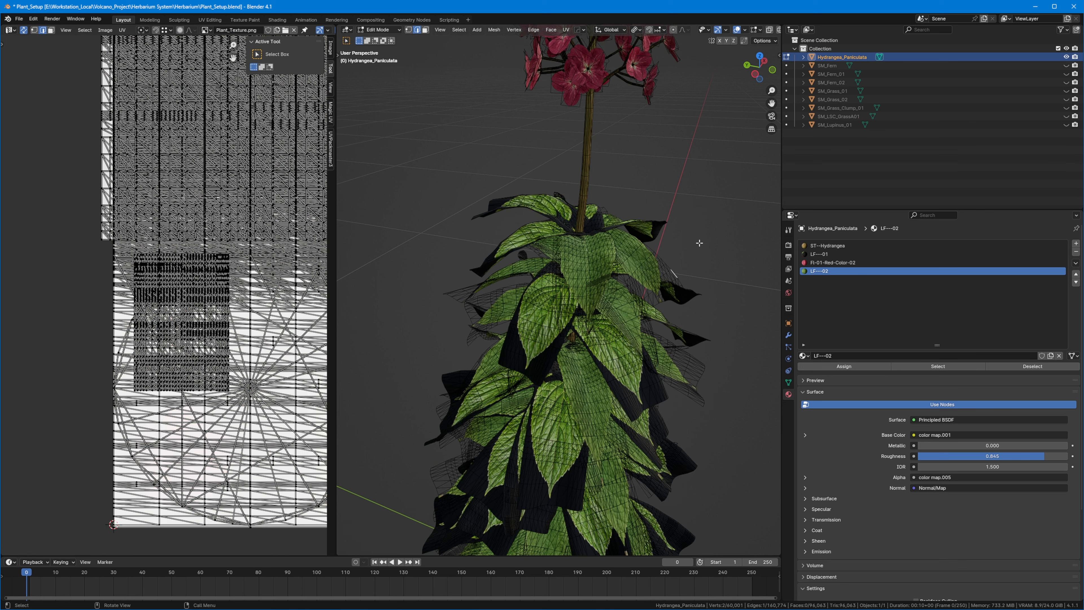
click(826, 254)
click(937, 365)
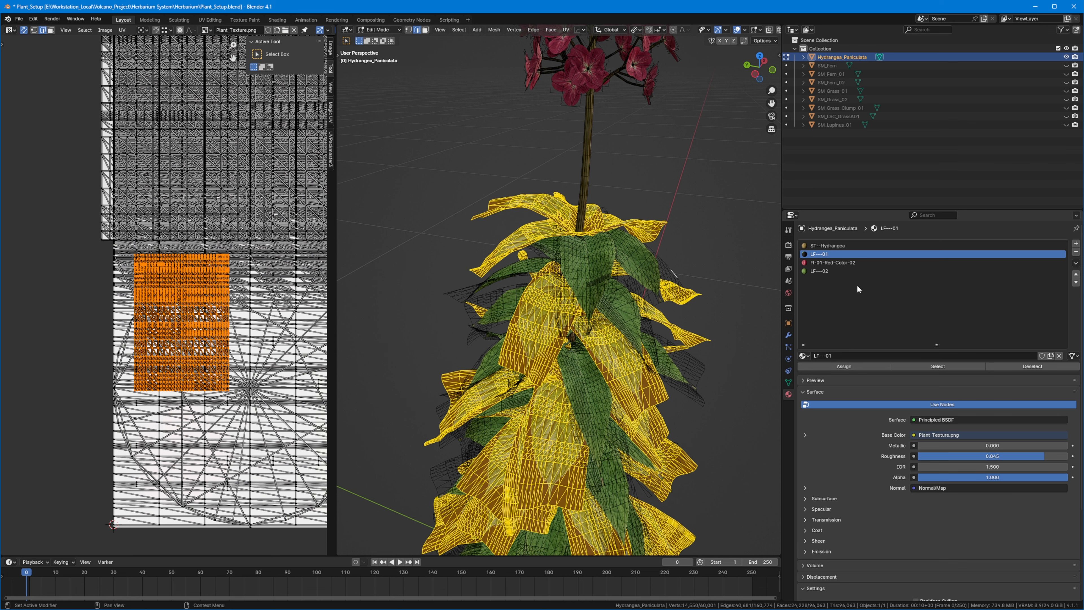
click(849, 271)
click(935, 368)
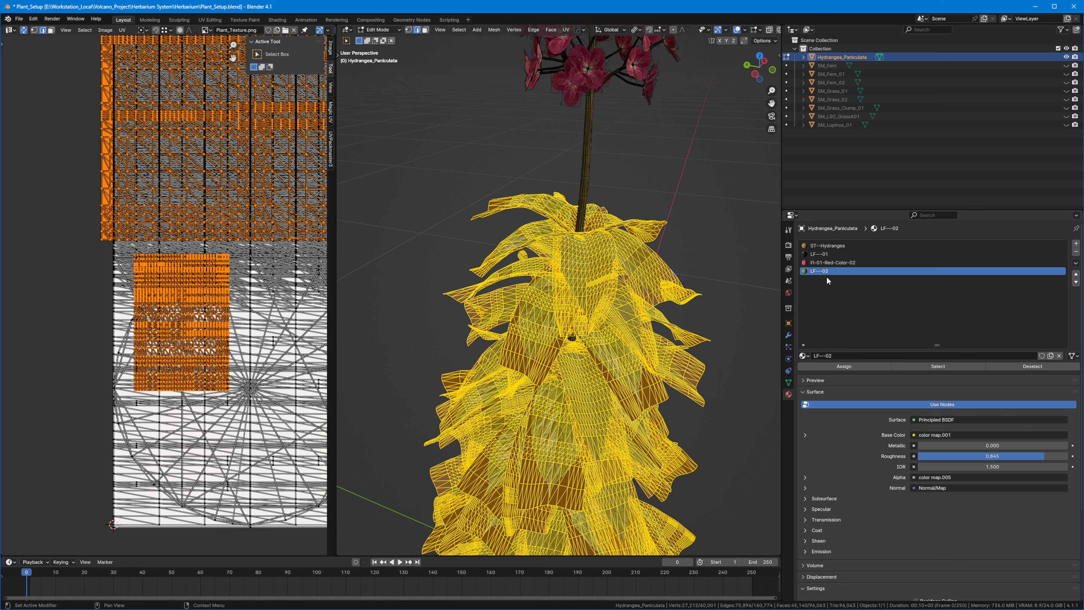
key(h)
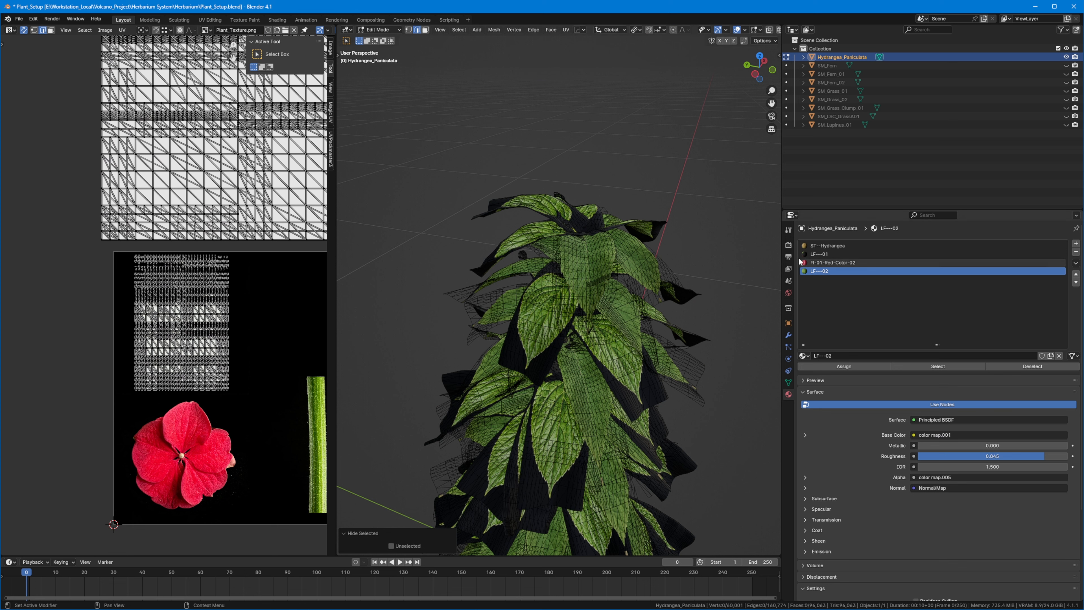
click(677, 230)
Select the LF---02 UV block above the texture, move it down over the LF---01 UVs and scale it down.
scroll(245, 154, down, 2)
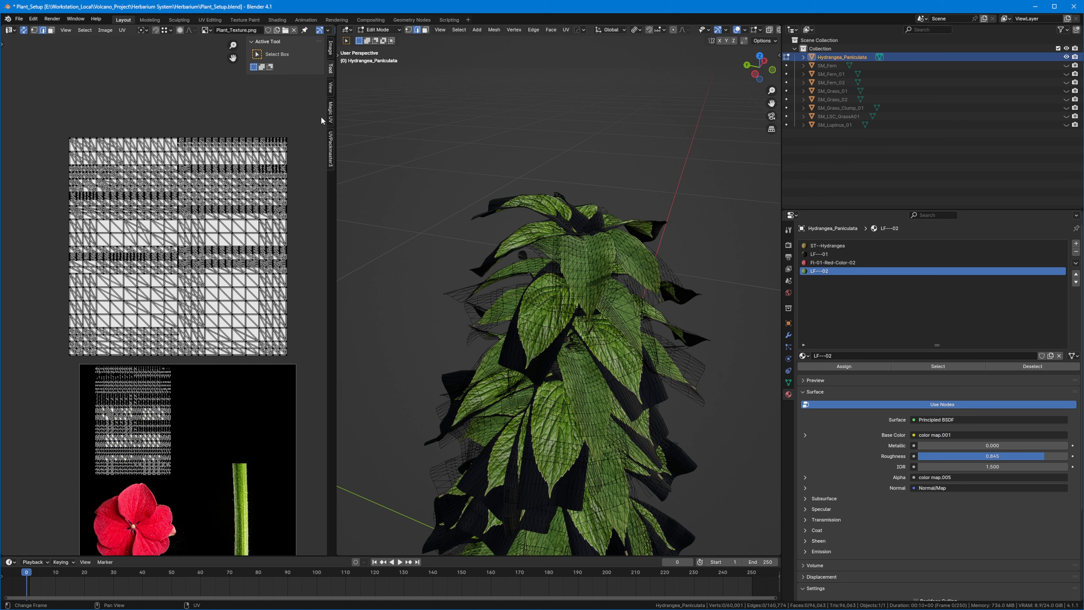
drag(322, 117, 41, 361)
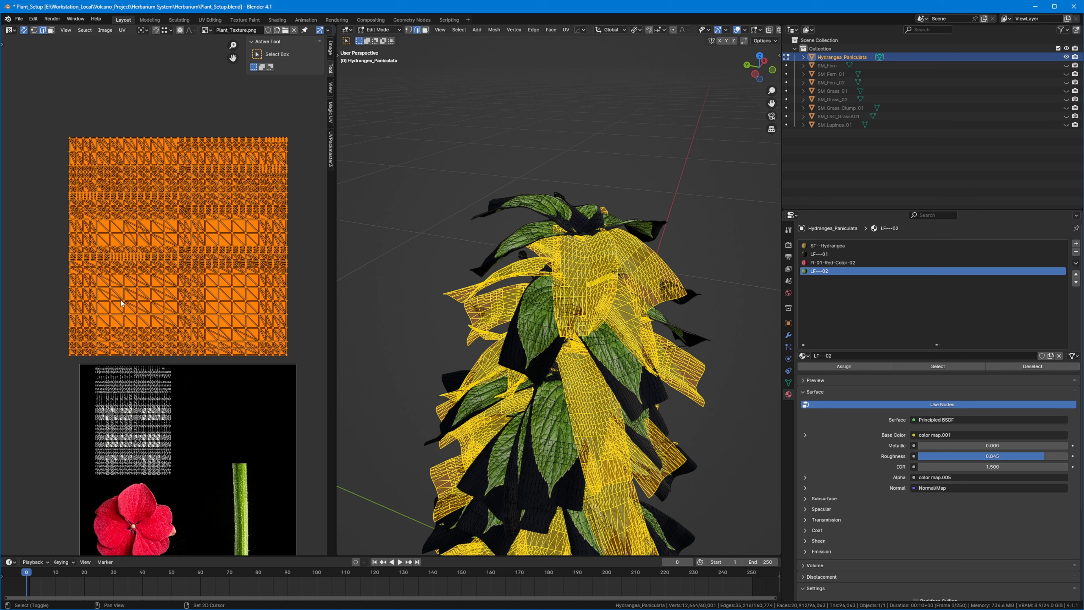
shift+middle_drag(121, 300, 115, 241)
key(g)
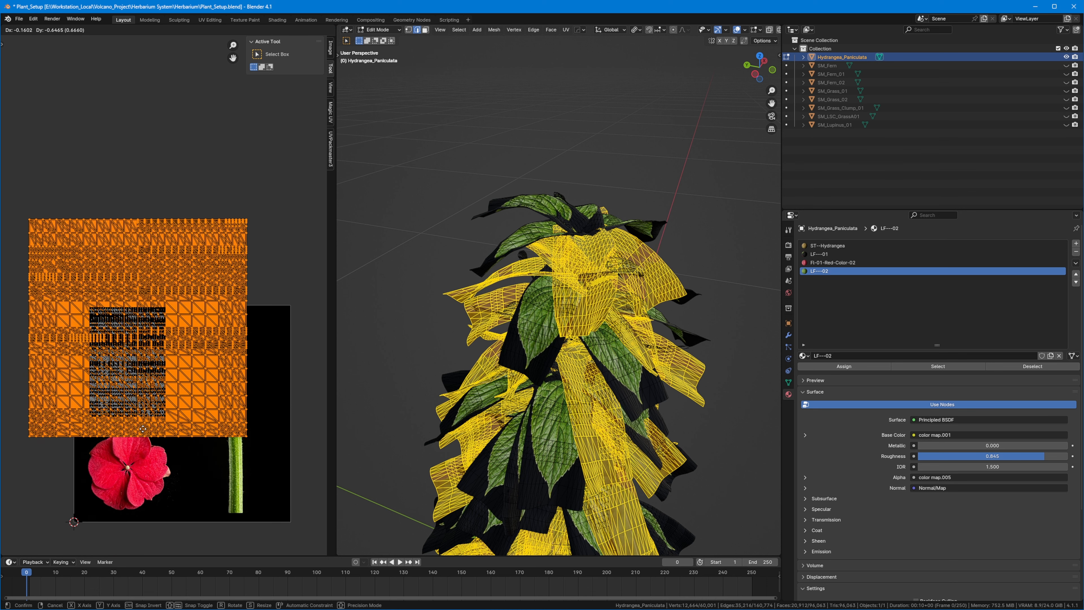
click(136, 439)
key(s)
click(183, 402)
shift+middle_drag(184, 402, 199, 352)
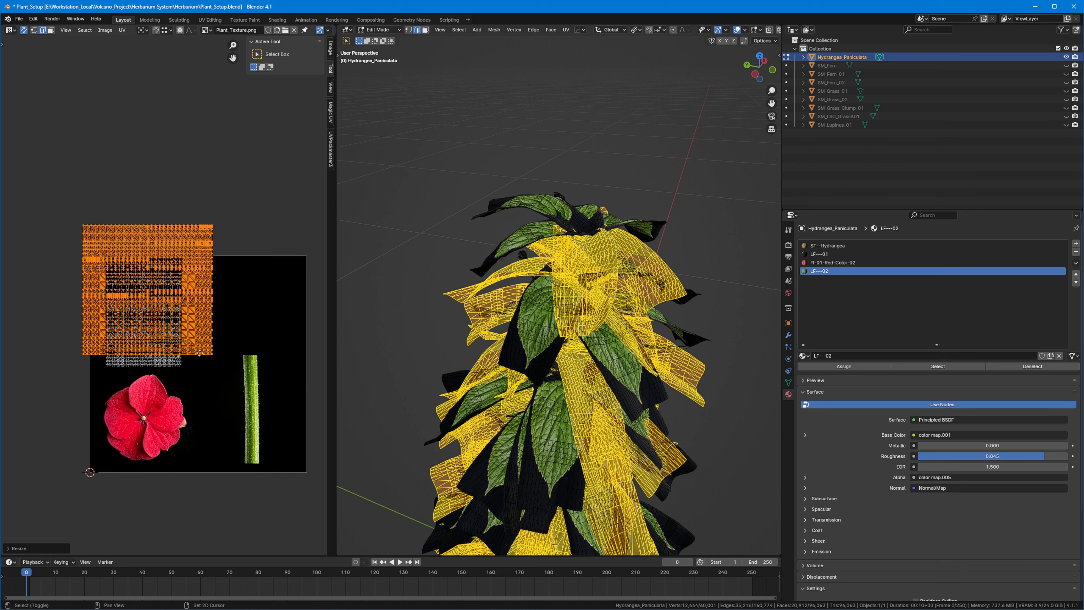
Centre the LF---02 UVs over the LF---01 UV block, scale them down to its height and nudge them along X.
scroll(199, 352, up, 3)
key(g)
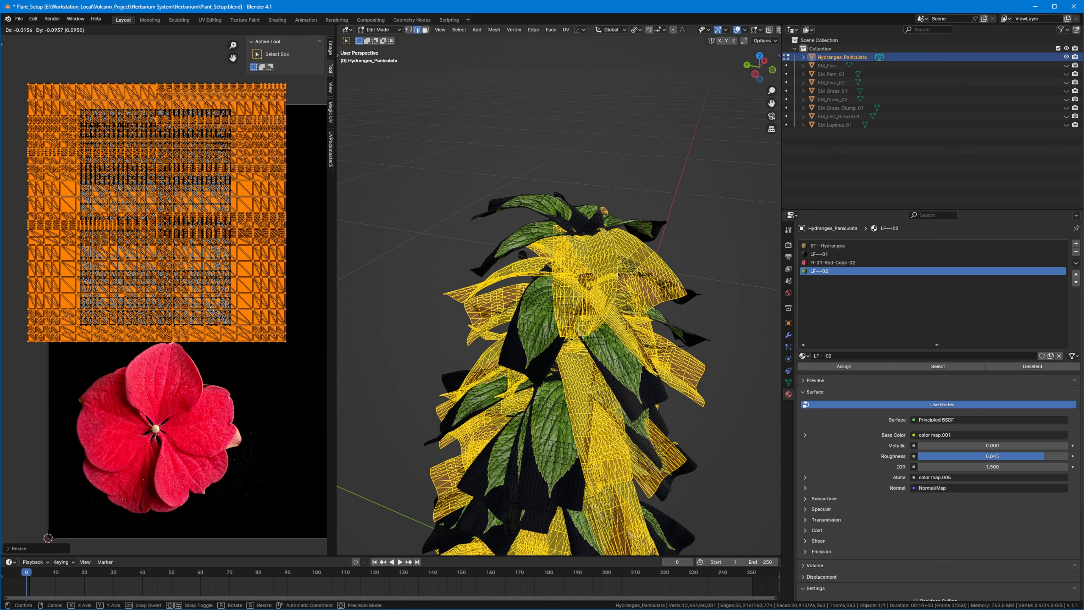
click(214, 314)
key(s)
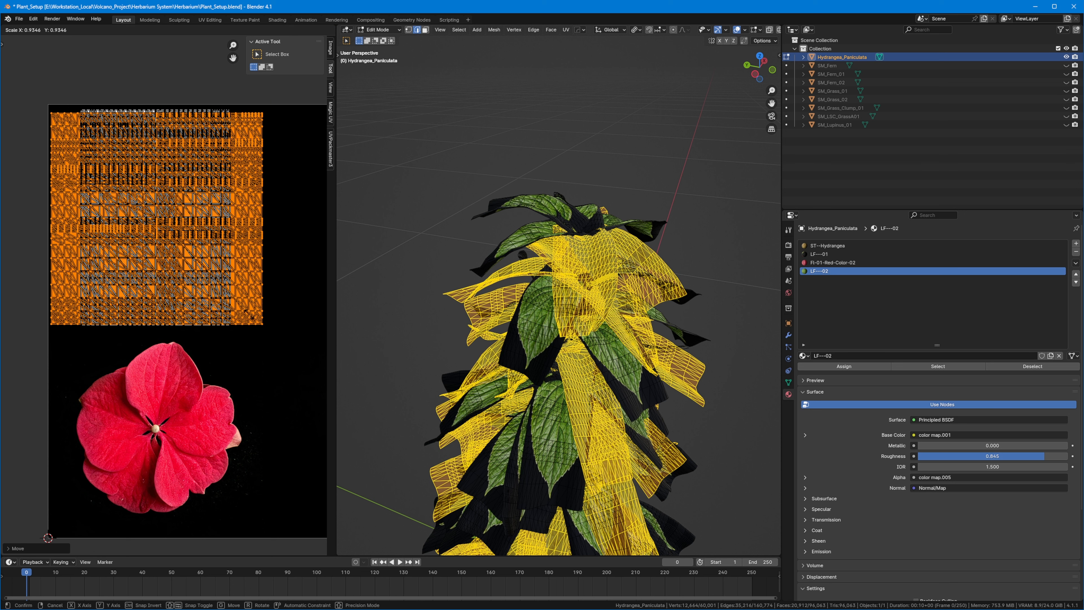
click(252, 318)
key(g)
key(x)
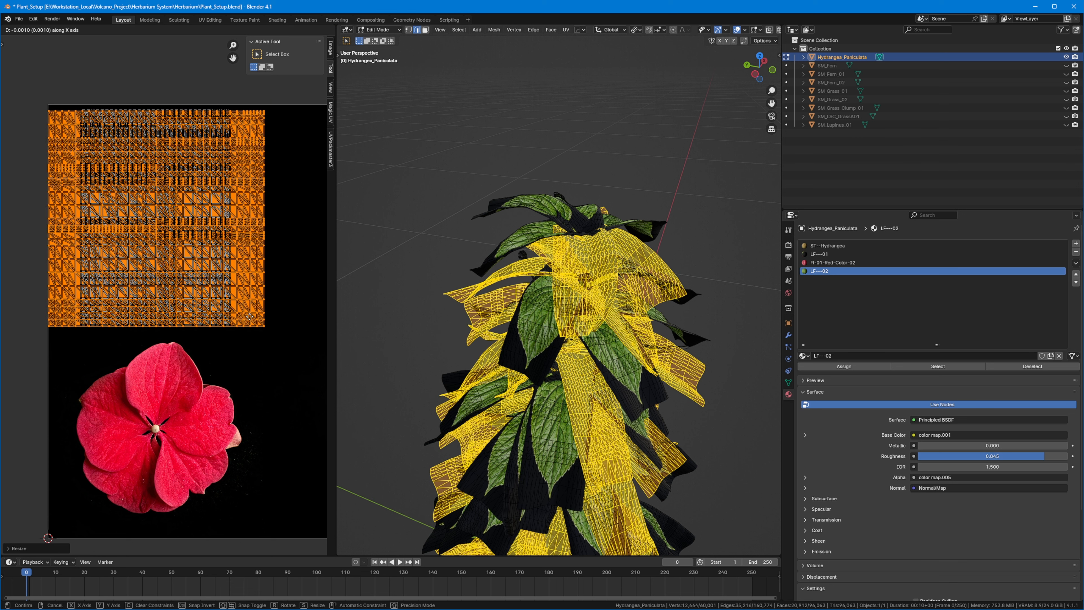
click(252, 317)
Narrow the LF---02 UVs to about 0.7 along X and nudge them slightly left to match the LF---01 block.
key(s)
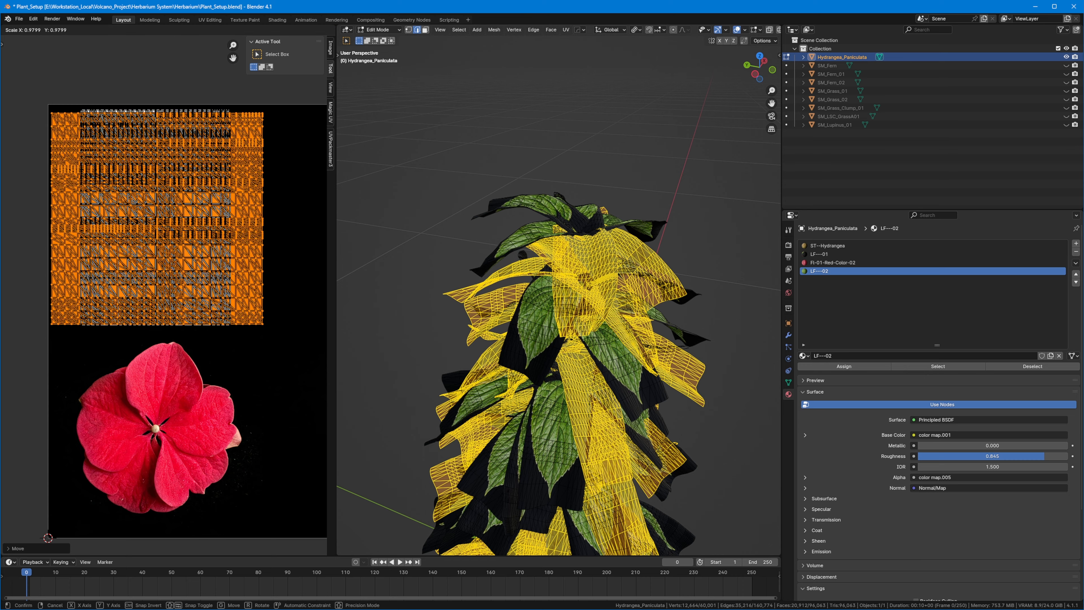
key(x)
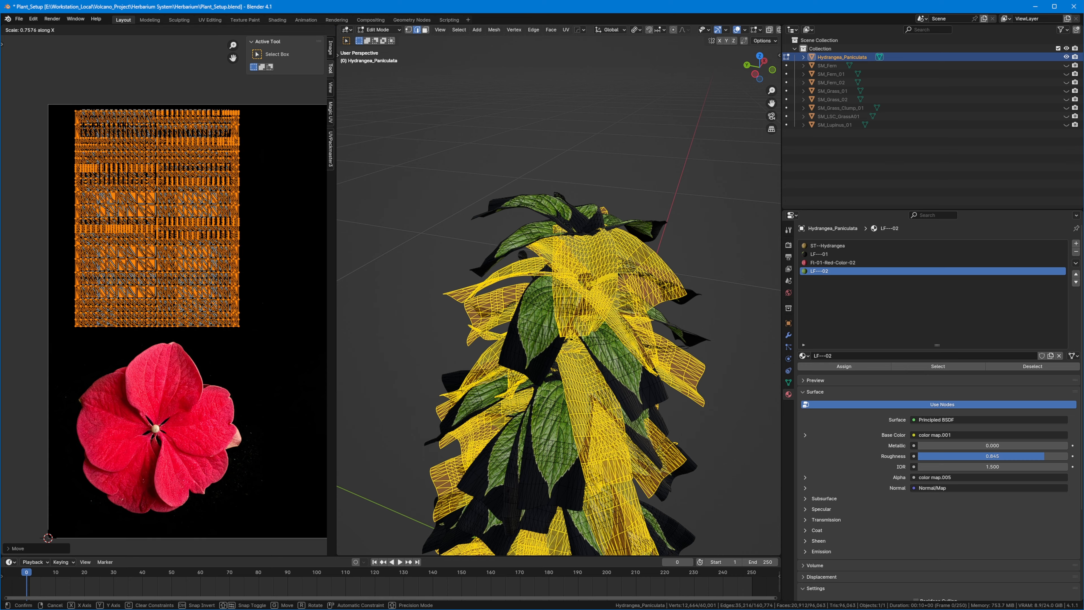
click(234, 304)
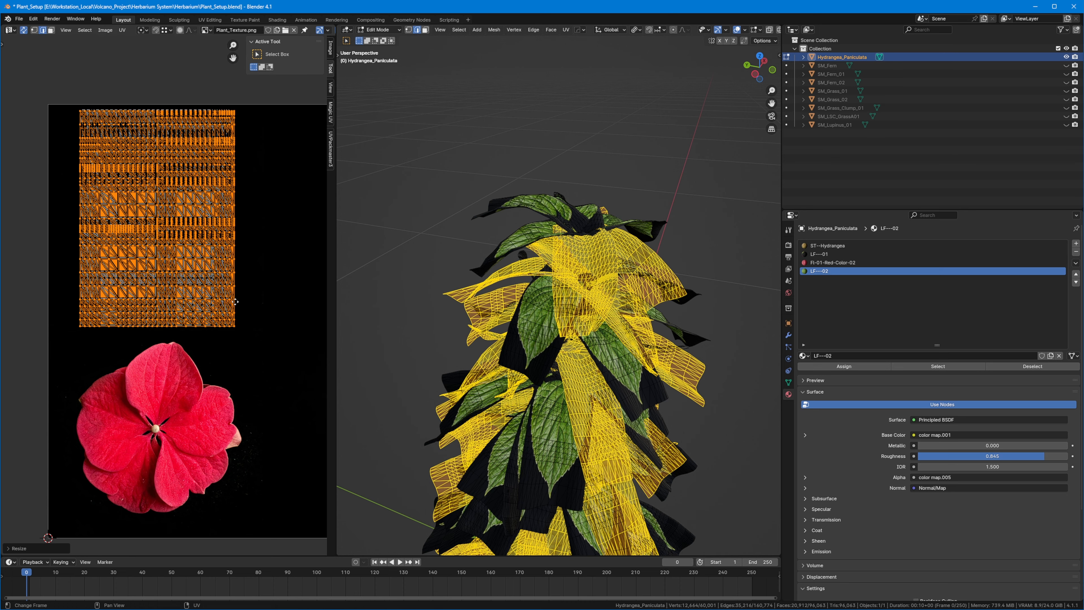
key(g)
key(x)
click(234, 304)
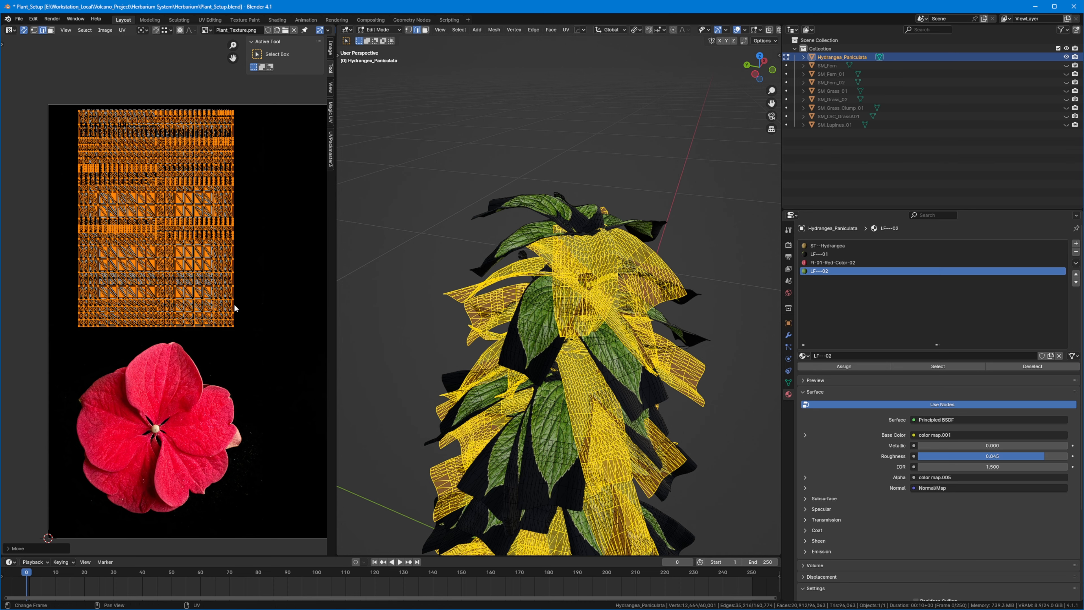
Return the hydrangea to Object Mode and check how the atlas texture sits on its leaves.
middle_drag(526, 306, 595, 233)
scroll(542, 326, up, 3)
scroll(179, 300, down, 1)
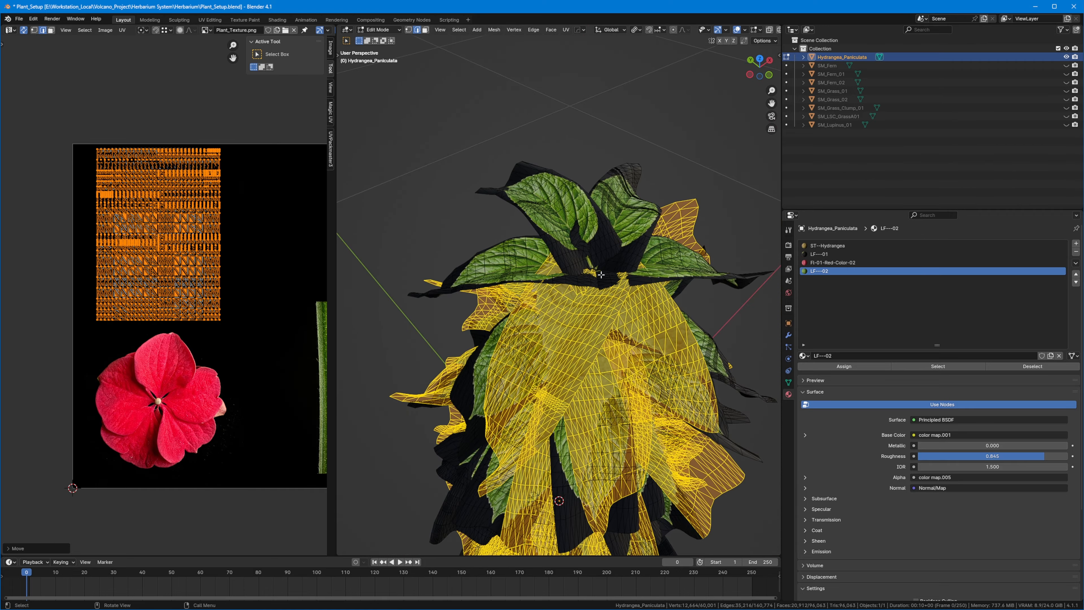
key(Tab)
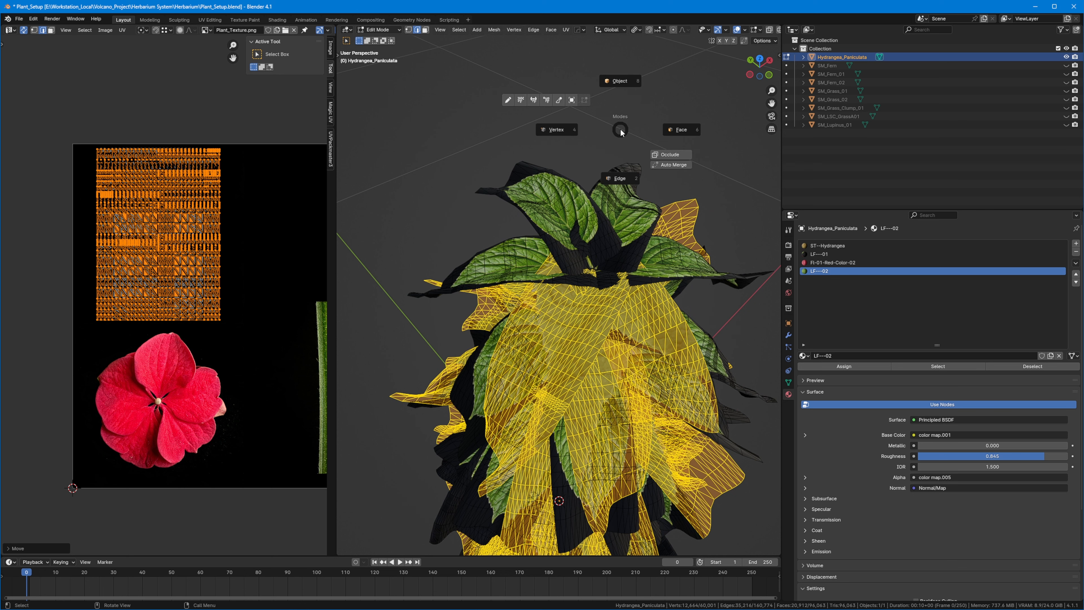
click(630, 106)
middle_drag(560, 283, 616, 378)
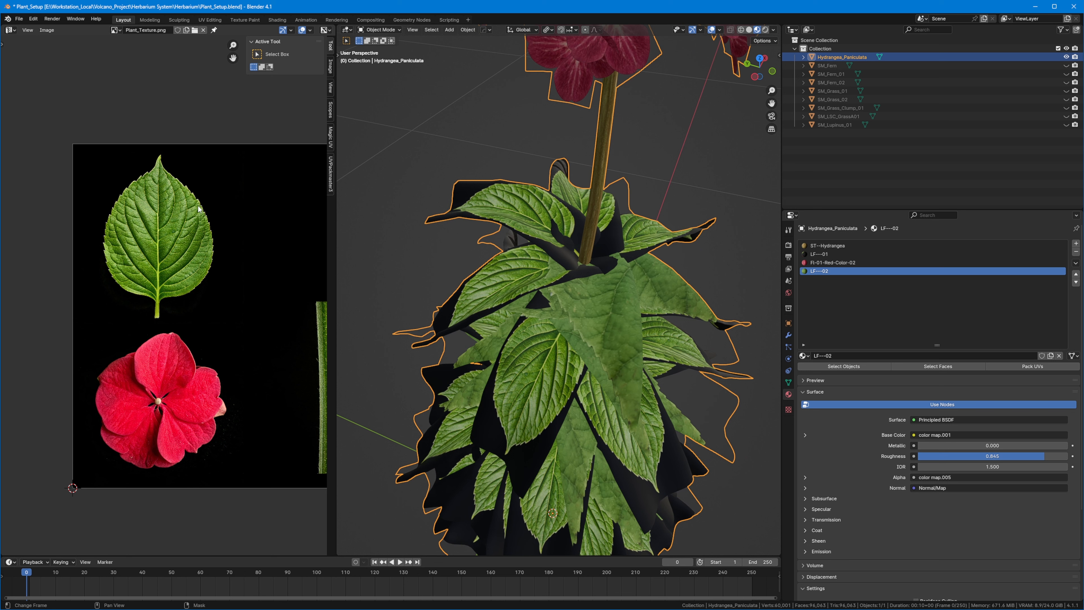
middle_drag(157, 231, 115, 216)
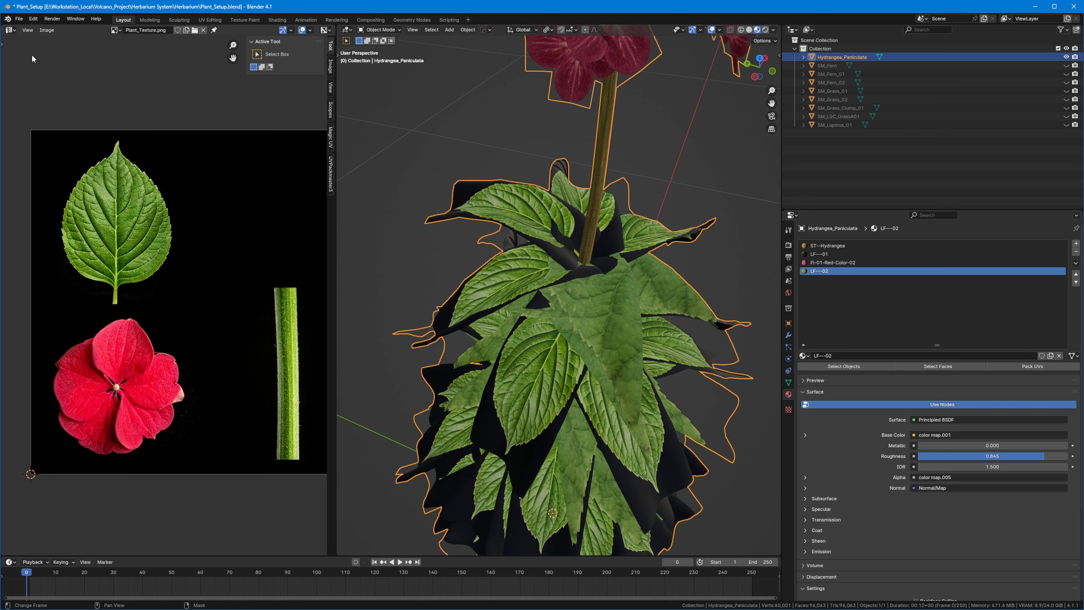
Show the LF---02 shader nodes in place of the texture image and delete the material's old image texture nodes.
click(10, 30)
click(39, 110)
middle_drag(160, 245, 142, 216)
scroll(153, 105, down, 3)
drag(167, 138, 155, 255)
key(x)
middle_drag(131, 249, 161, 37)
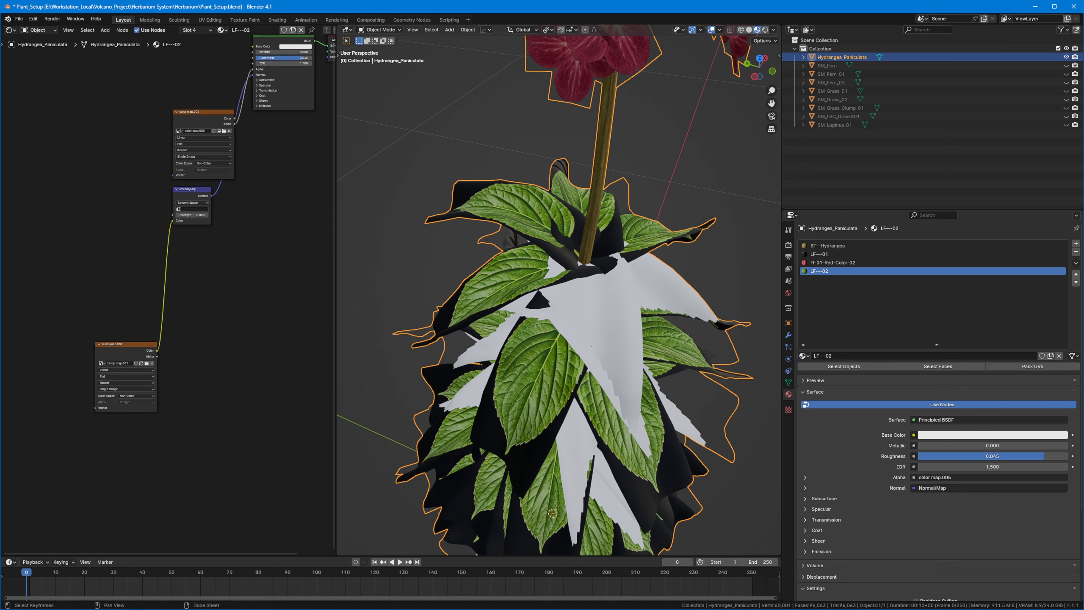
drag(227, 423, 74, 243)
key(x)
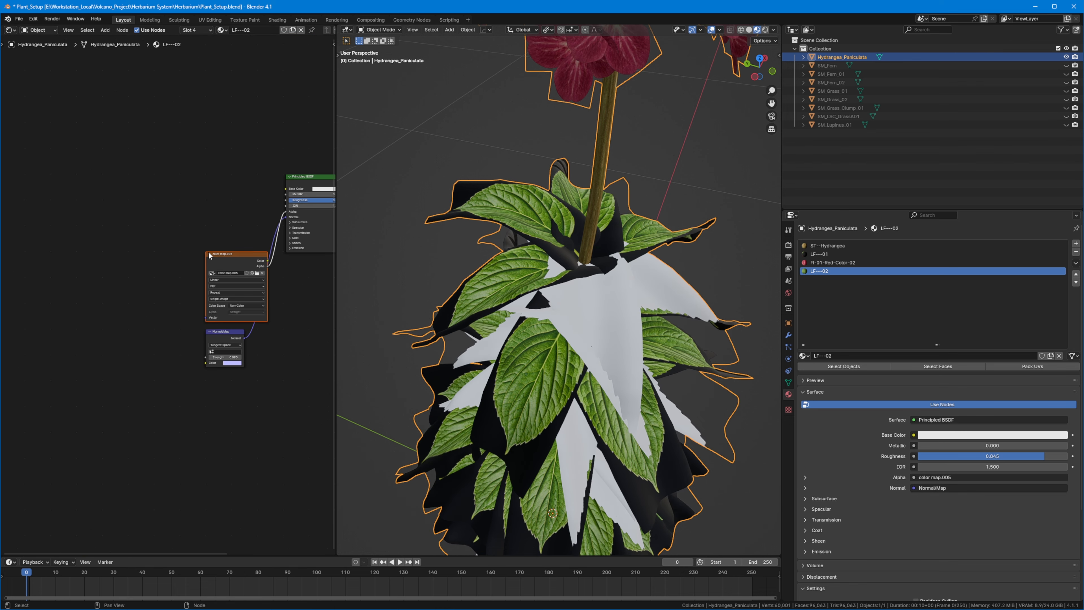
key(x)
Copy the Plant_Texture.png node from LF---01 into LF---02 and connect its Color output to Base Color.
click(851, 254)
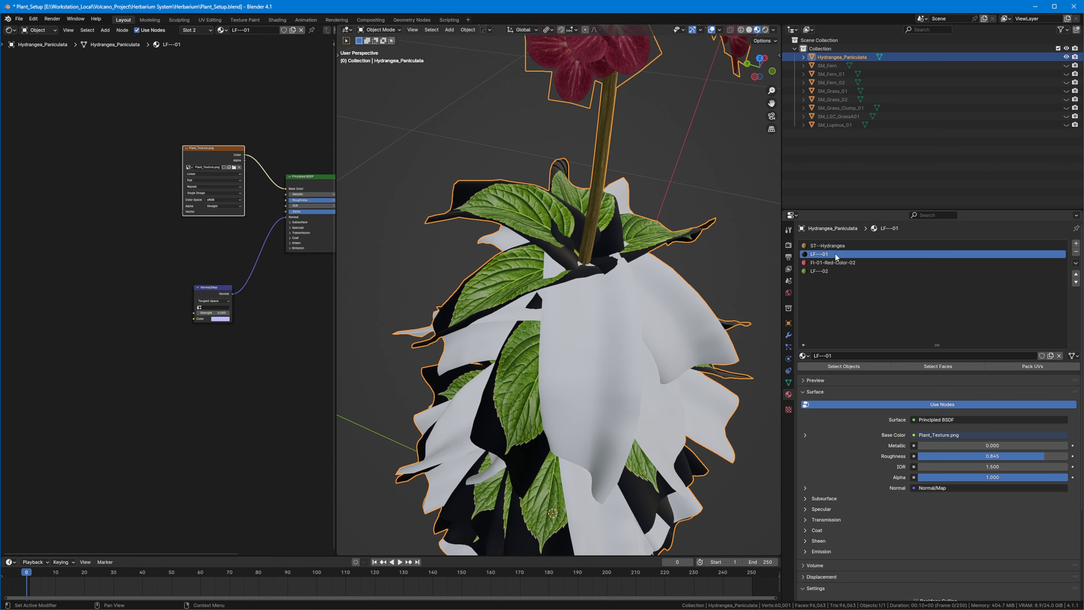
right_click(202, 162)
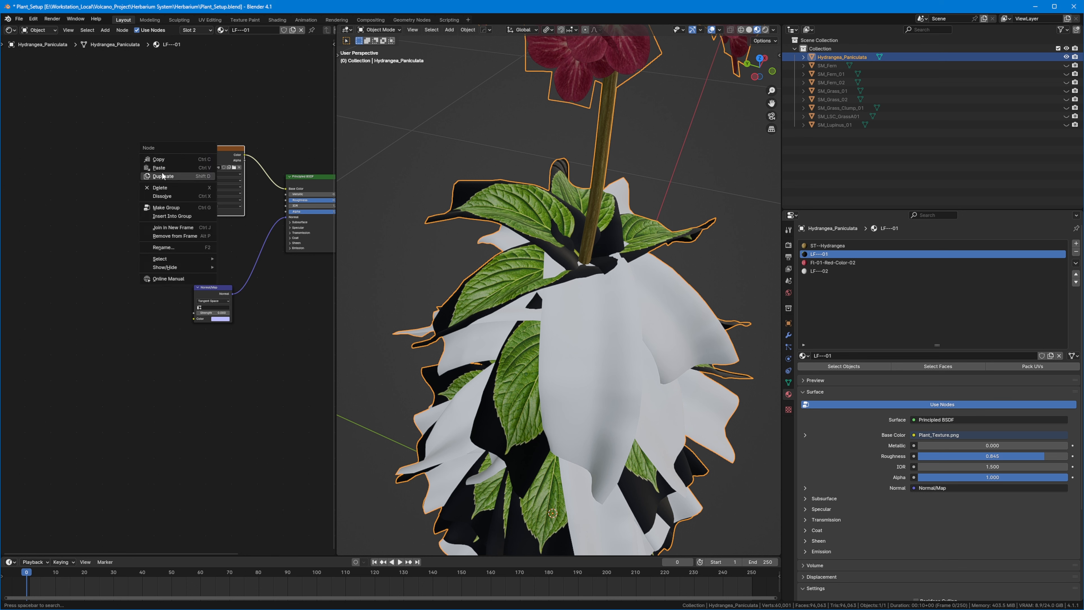
click(183, 163)
click(831, 262)
click(830, 271)
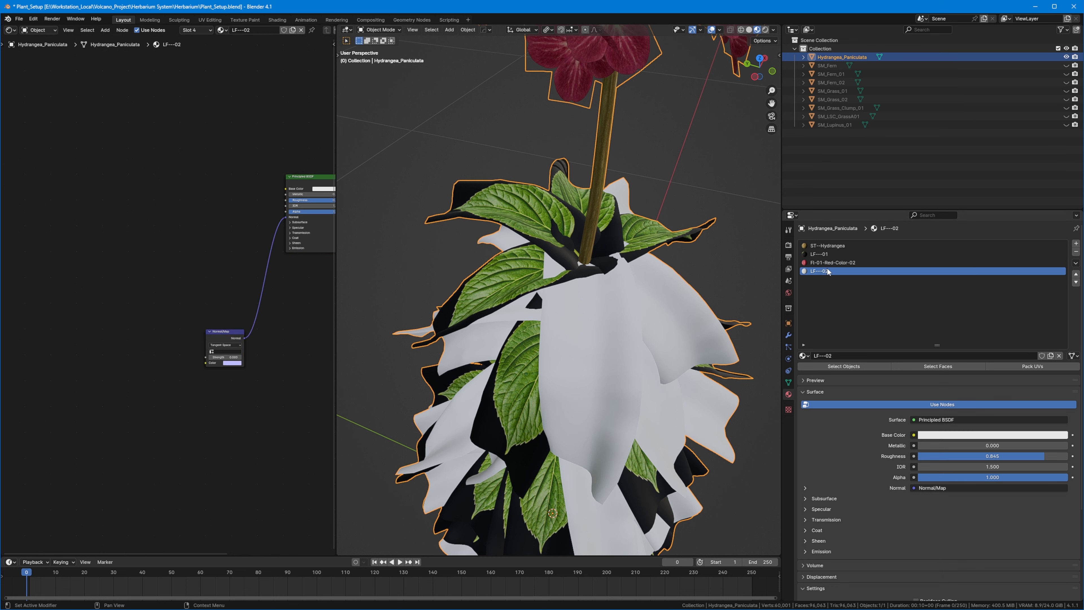
key(ctrl+v)
key(Home)
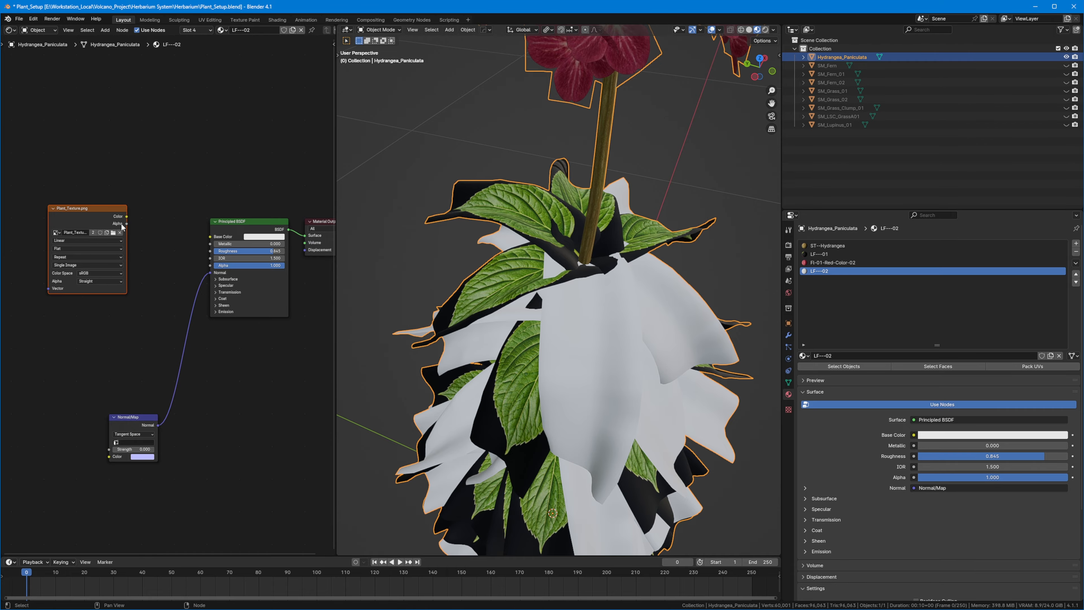
drag(127, 216, 210, 236)
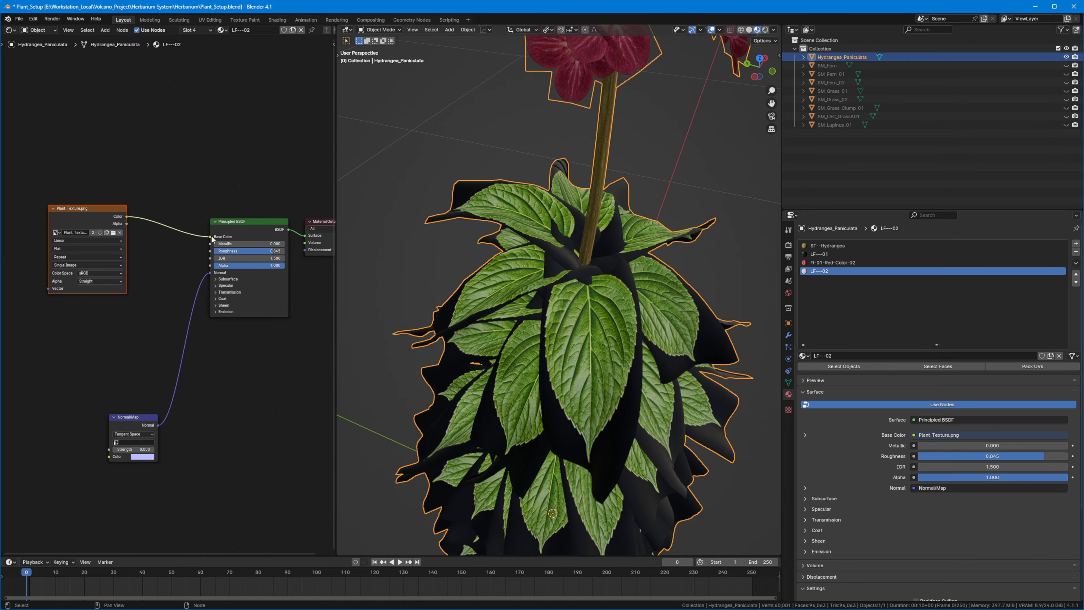
Rearrange the Normal/Map and Plant_Texture.png nodes in LF---02 and connect the texture's Alpha output to the shader's Alpha.
middle_drag(530, 291, 582, 353)
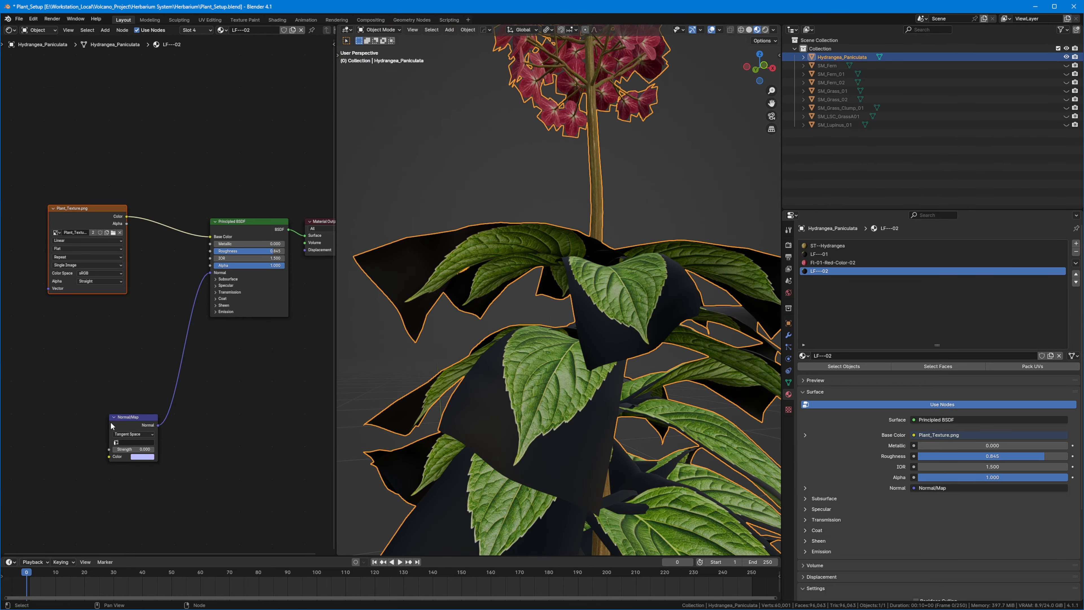
drag(110, 421, 125, 370)
drag(89, 213, 105, 216)
scroll(146, 158, up, 2)
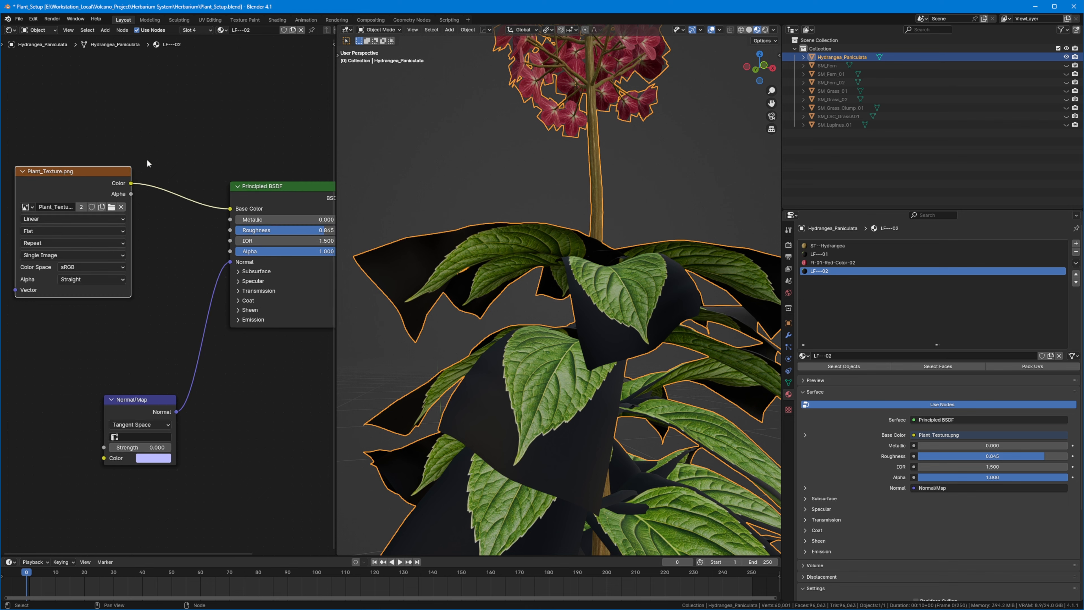
middle_drag(147, 160, 166, 196)
drag(149, 230, 247, 285)
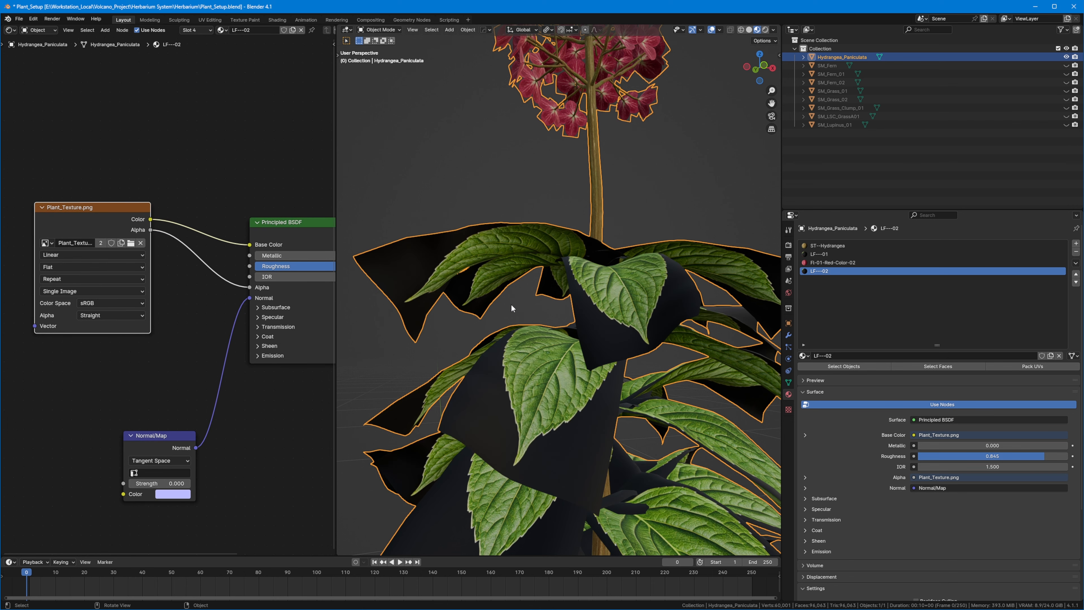
middle_drag(112, 232, 97, 253)
mouse_move(97, 253)
mouse_down()
mouse_move(43, 244)
mouse_move(86, 249)
mouse_up()
click(213, 316)
key(shift+a)
text(i)
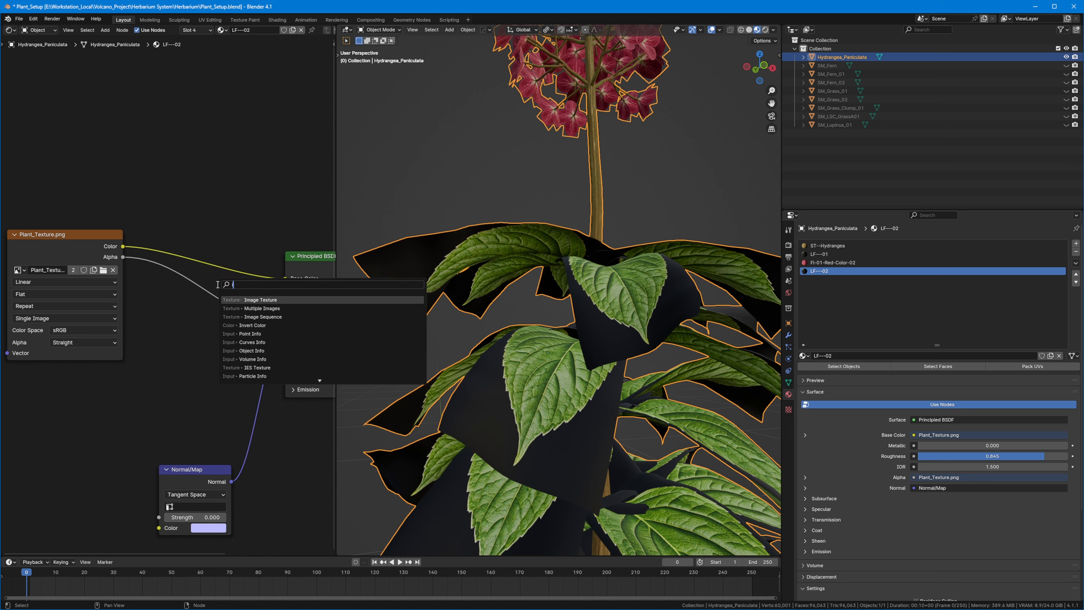
key(Return)
right_click(217, 284)
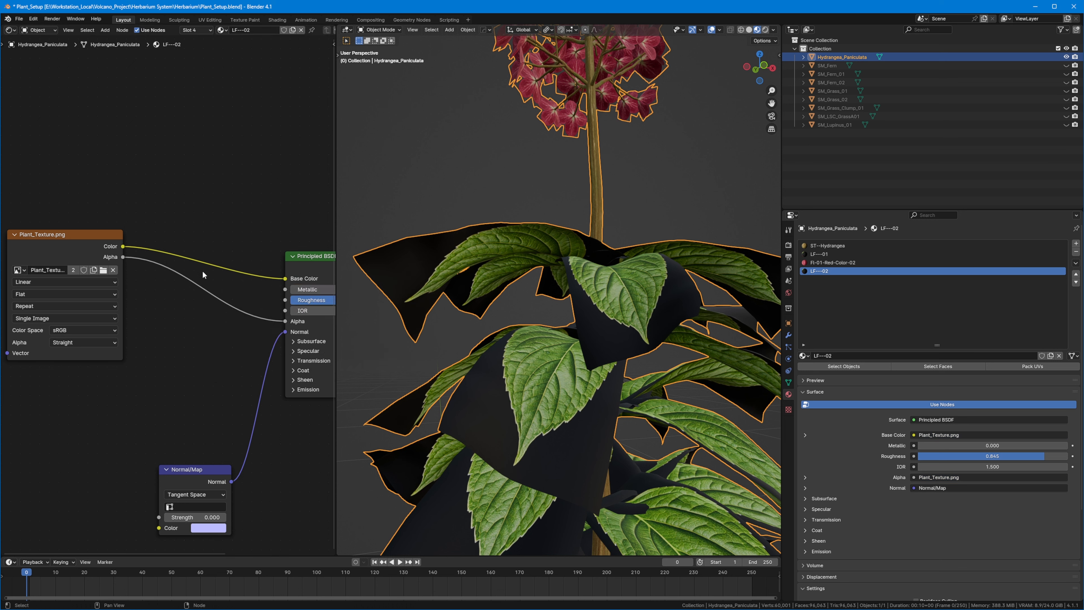
Connect the Plant_Texture.png Color output to the shader's Alpha and insert an Invert Color node into that link.
drag(122, 245, 285, 321)
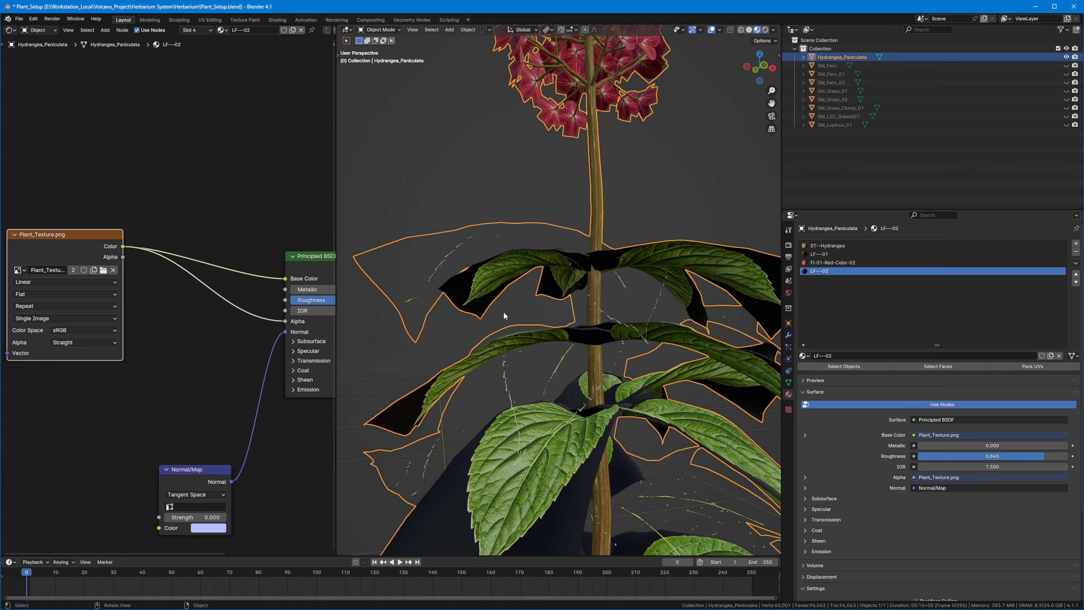
middle_drag(503, 311, 565, 299)
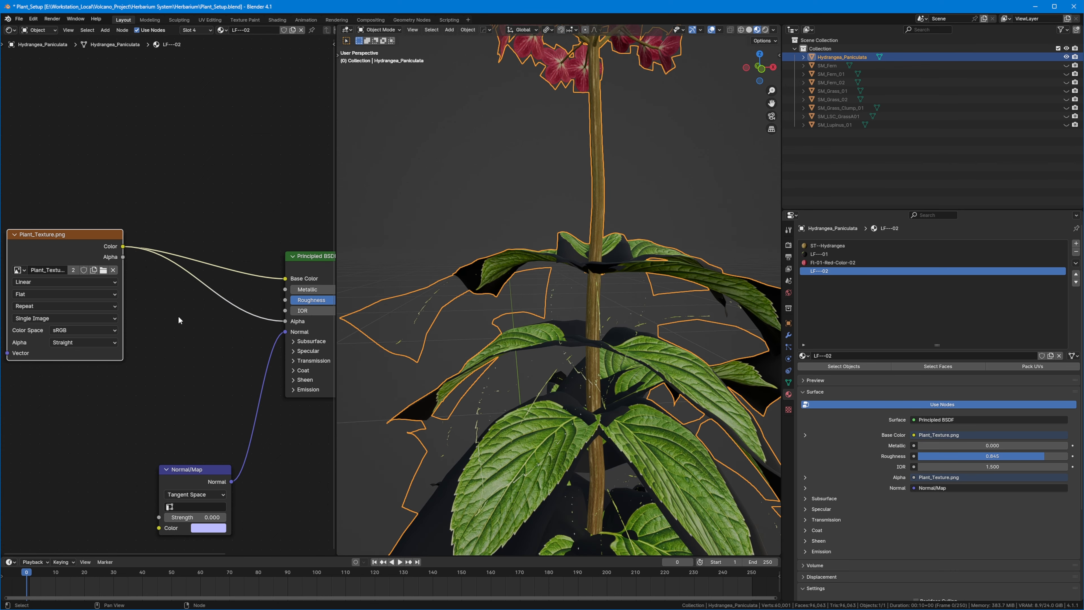
click(168, 290)
key(shift+a)
click(168, 291)
text(invert)
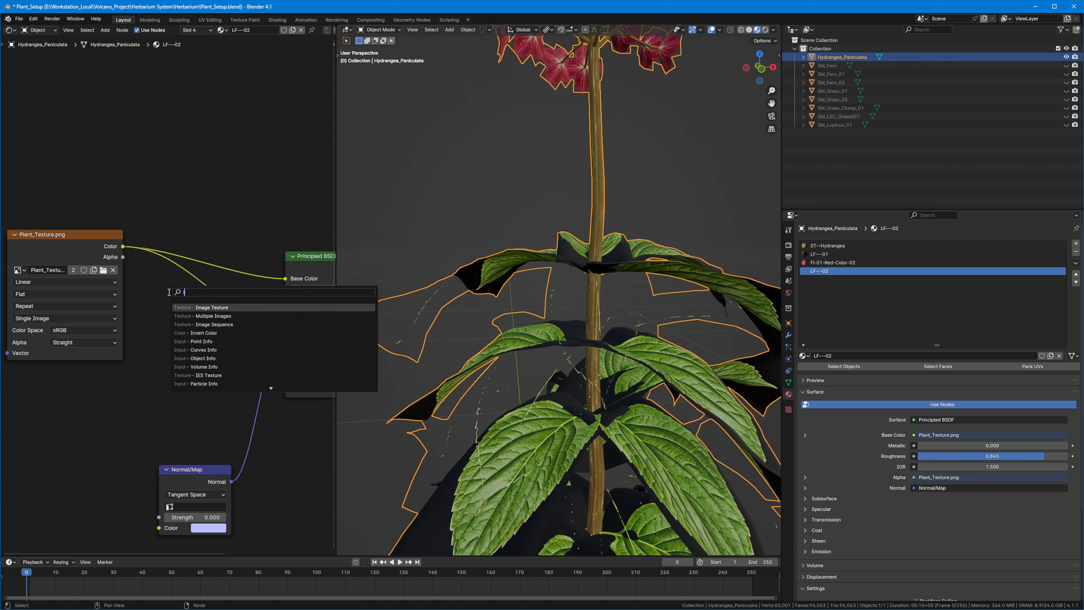
key(Return)
click(173, 295)
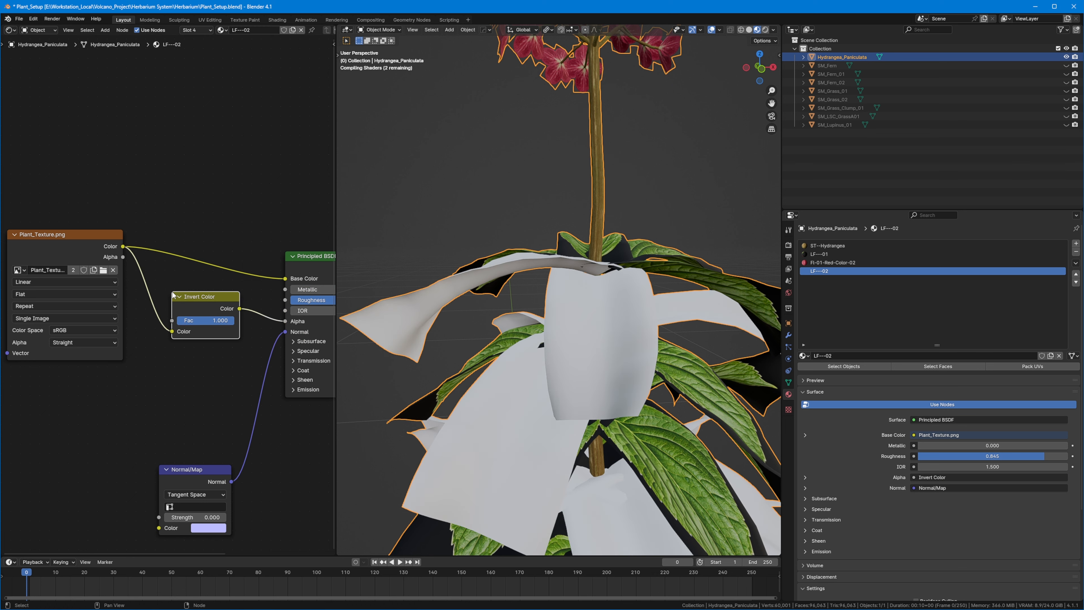
Try an Invert Color Fac of about 0.425, then delete the node and shift the Plant_Texture.png node up.
mouse_move(630, 356)
middle_down()
mouse_move(639, 380)
mouse_move(632, 344)
middle_up()
drag(190, 336, 160, 323)
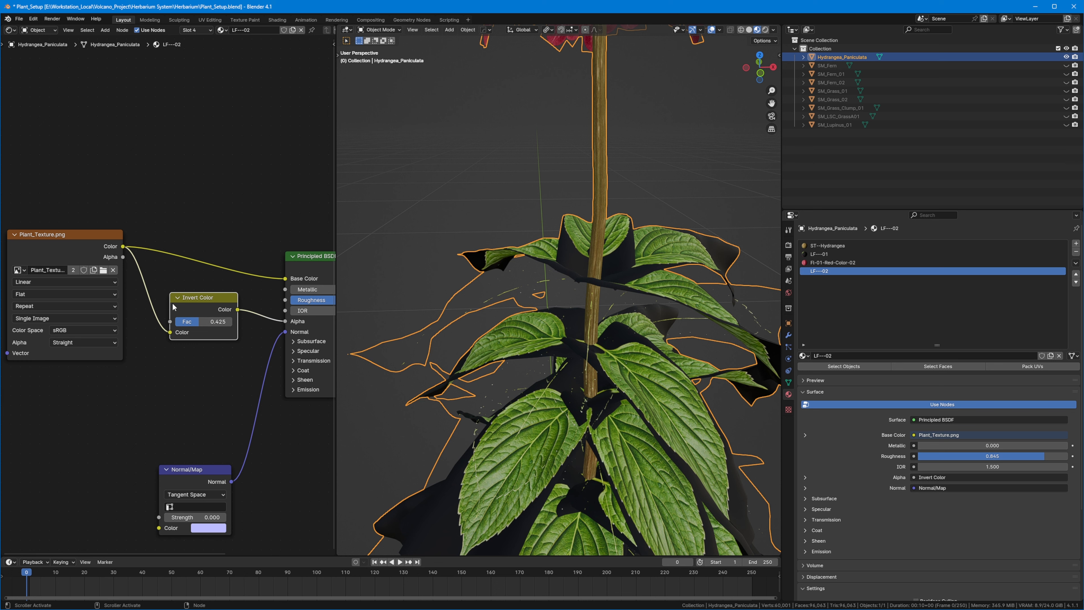
middle_drag(173, 307, 191, 298)
key(x)
drag(58, 248, 93, 99)
Switch to the Plant_Texture image in GIMP and activate the Select by Color tool.
key(alt+Tab)
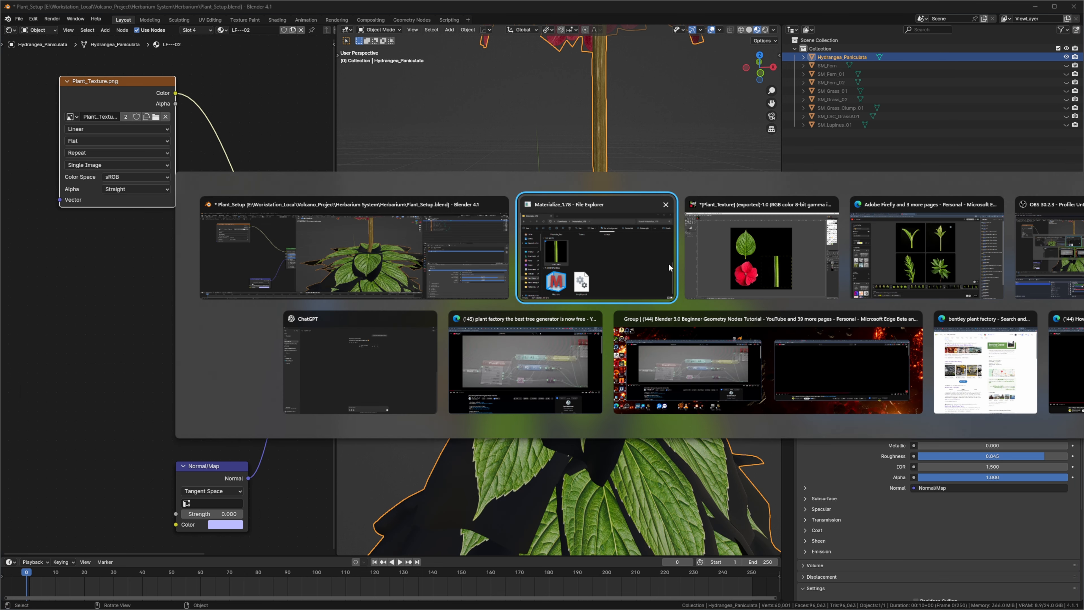
click(784, 254)
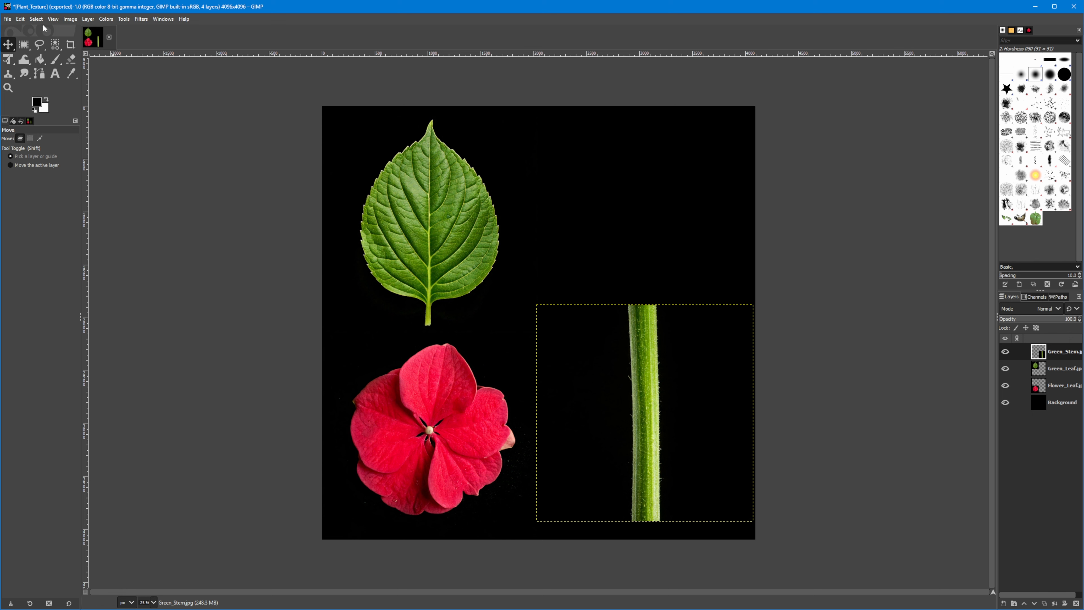
click(36, 19)
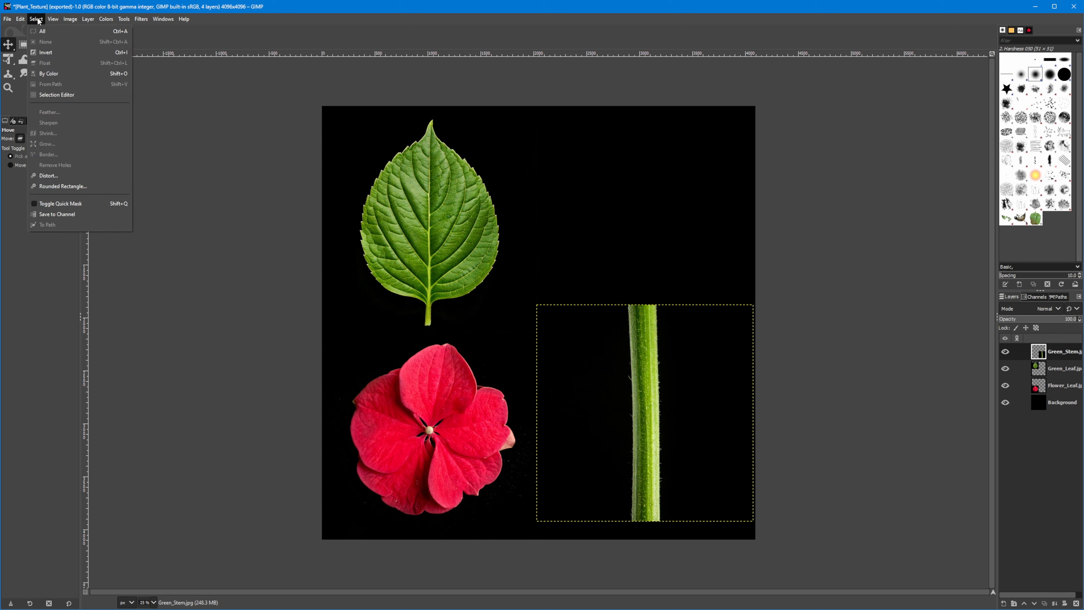
click(49, 77)
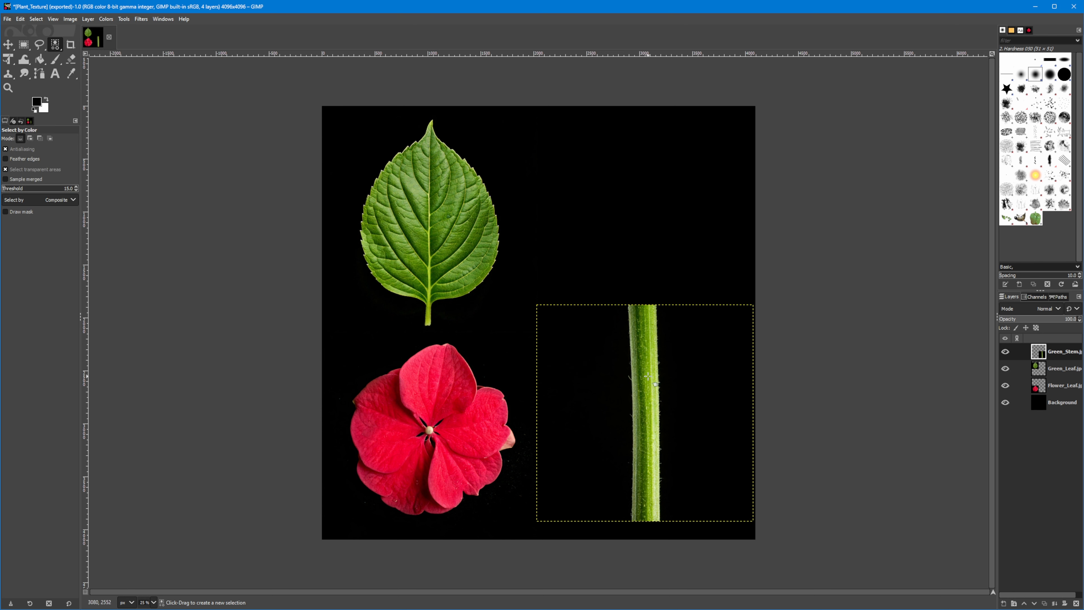